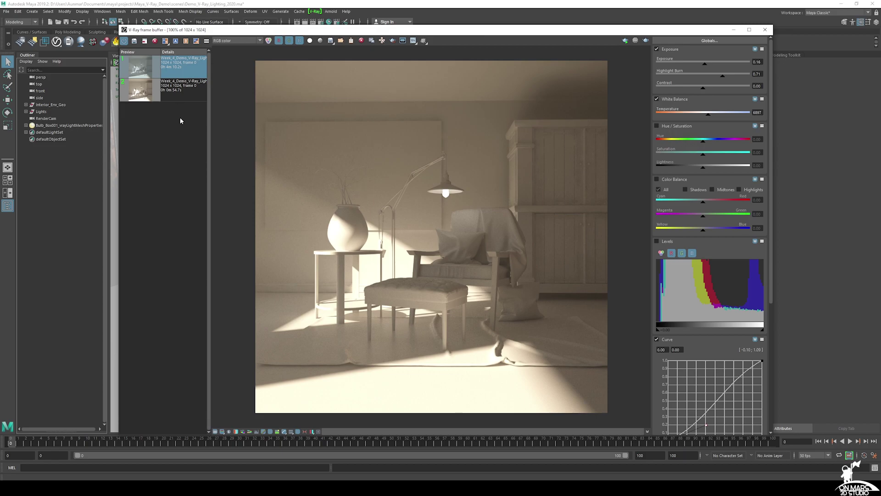
# - Compare history renders with White Balance, Exposure and Curve toggled off and on, then return to render 1 and minimize the VFB
pyautogui.click(186, 88)
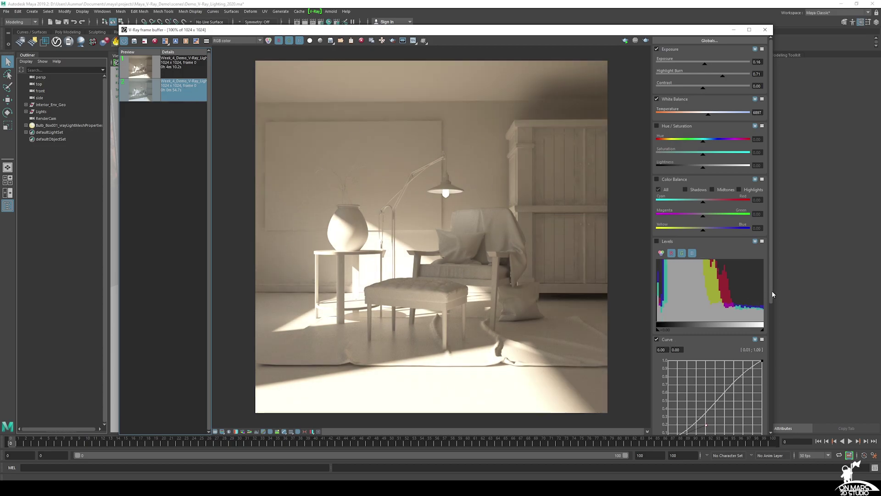
pyautogui.moveTo(773, 294); pyautogui.dragTo(776, 272)
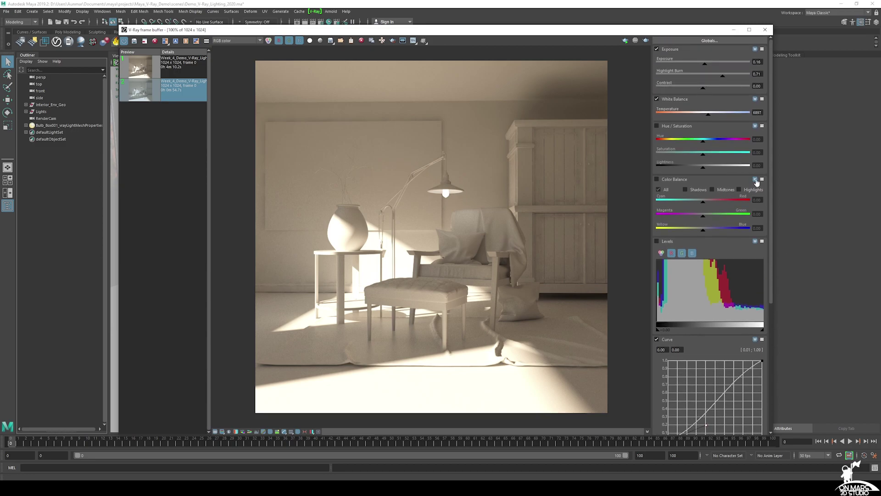
pyautogui.click(657, 99)
pyautogui.click(657, 99)
pyautogui.click(657, 49)
pyautogui.click(657, 49)
pyautogui.click(657, 339)
pyautogui.click(657, 339)
pyautogui.doubleClick(175, 66)
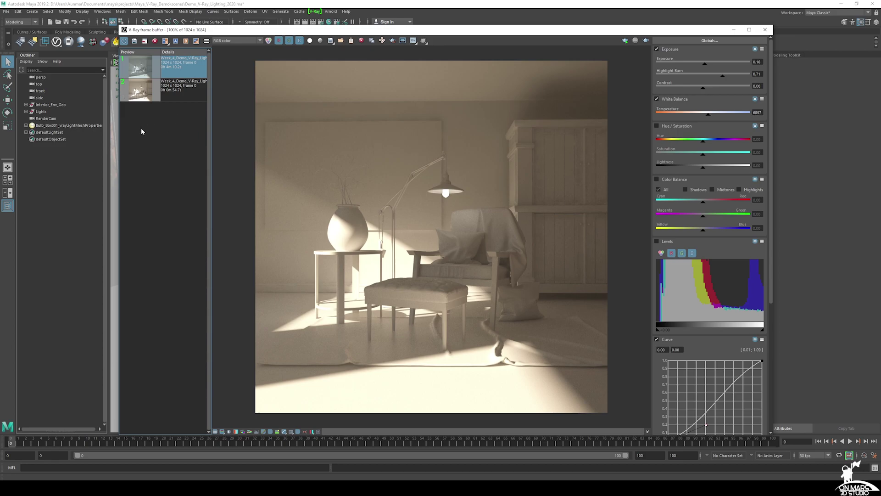
pyautogui.click(734, 30)
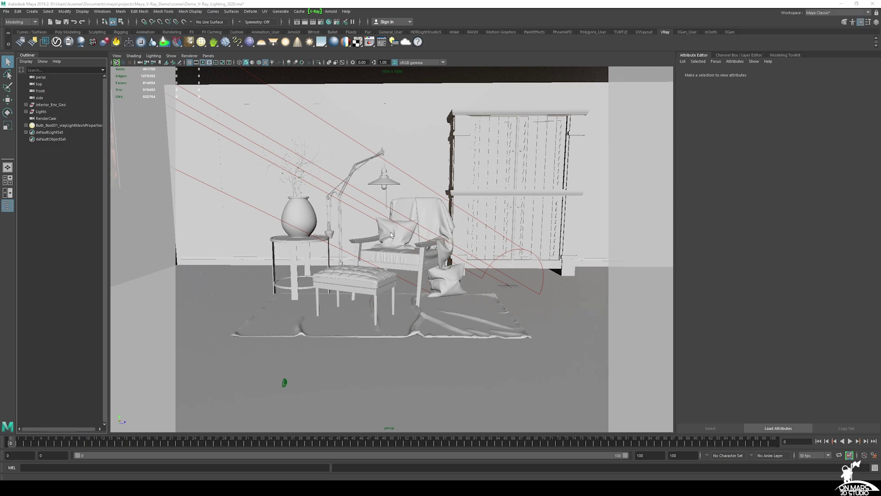
# - Select the blanket on the chair and show its VRayMtl1 material, with GGX reflection at 0.618 glossiness
pyautogui.scroll(2, 391, 235)
pyautogui.keyDown('alt'); pyautogui.moveTo(391, 235); pyautogui.dragTo(439, 228); pyautogui.keyUp('alt')
pyautogui.click(488, 224)
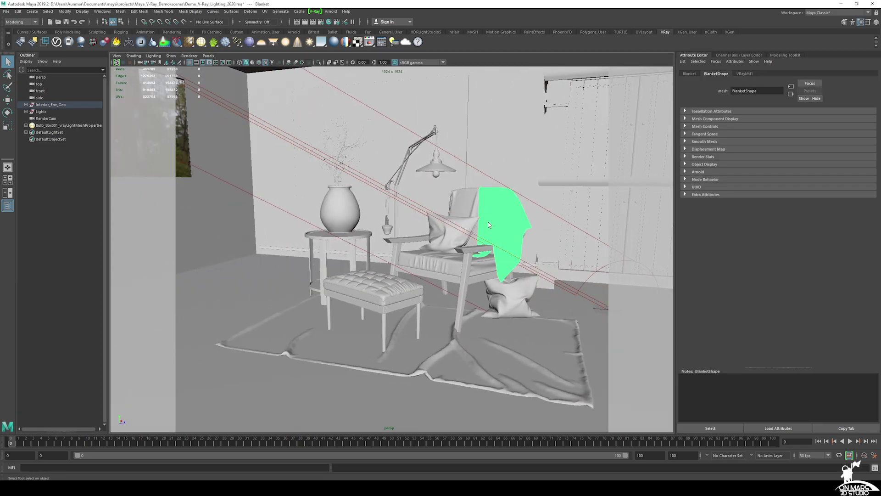
pyautogui.click(746, 74)
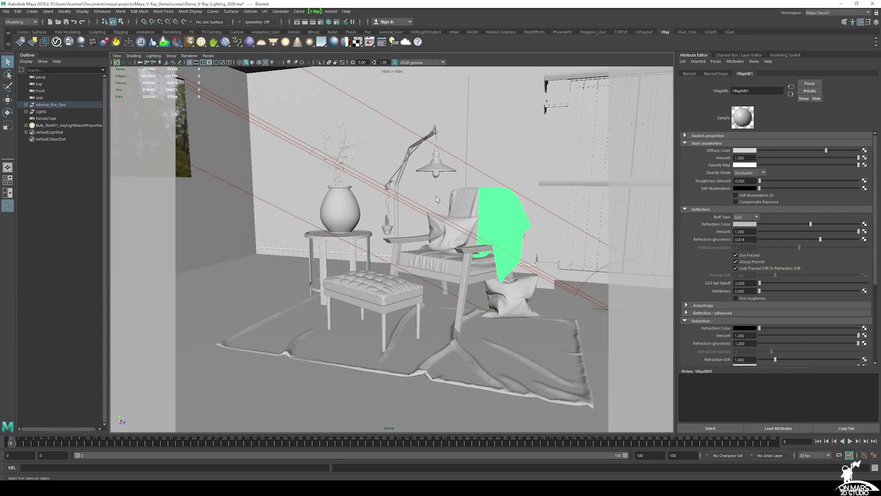
pyautogui.keyDown('alt'); pyautogui.moveTo(439, 200); pyautogui.dragTo(456, 206); pyautogui.keyUp('alt')
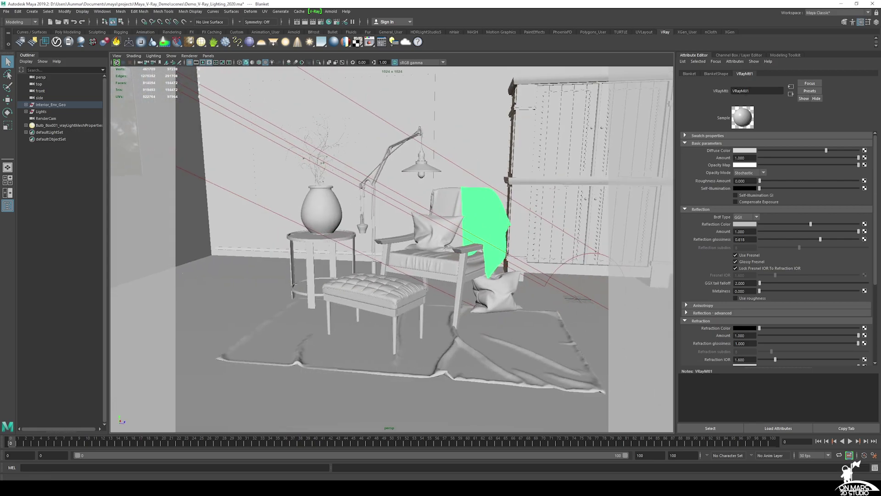
# - Expand the Lights group and select VRayLightDome_BG, showing its file1 HDR texture
pyautogui.click(26, 111)
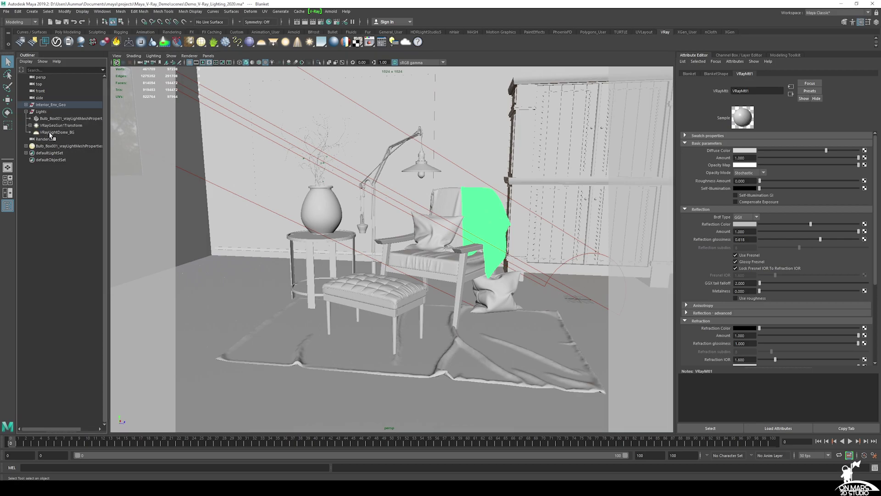
pyautogui.click(53, 132)
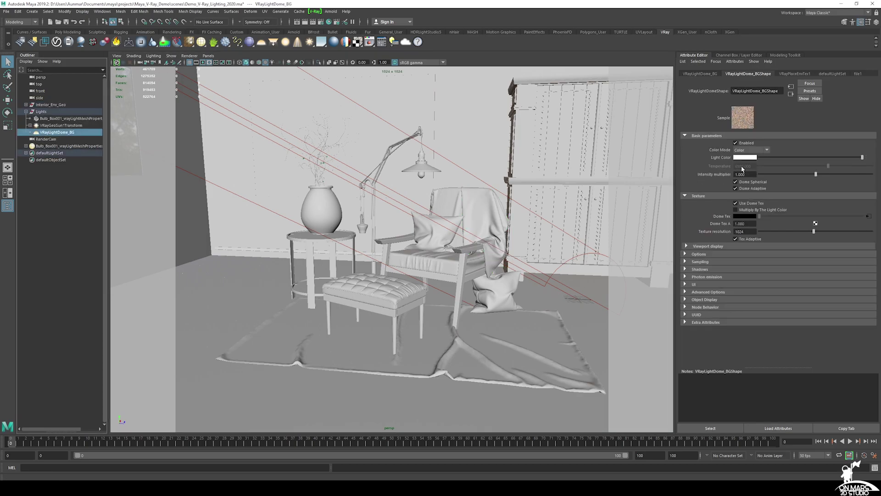
pyautogui.click(869, 216)
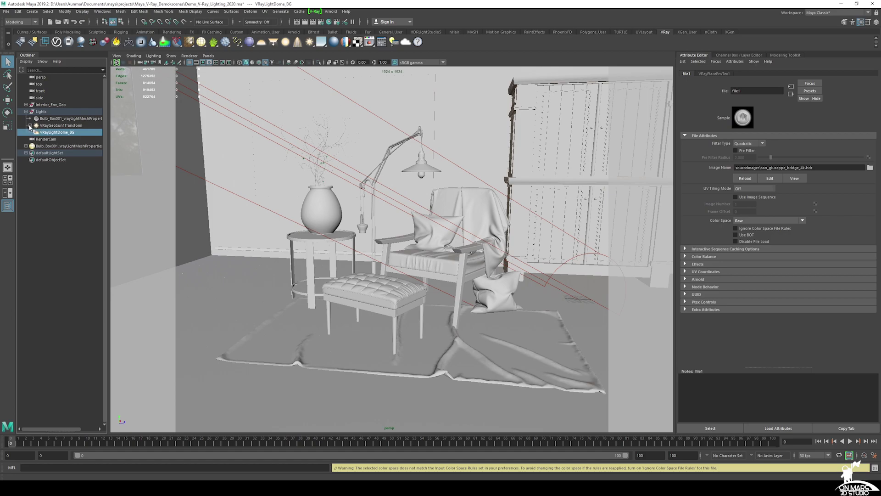
# - View the house against the canal backdrop and select the VRayGeoSun1 sun light
pyautogui.keyDown('alt'); pyautogui.moveTo(404, 226); pyautogui.dragTo(331, 119, button='right'); pyautogui.keyUp('alt')
pyautogui.keyDown('alt'); pyautogui.moveTo(358, 193); pyautogui.dragTo(474, 196); pyautogui.keyUp('alt')
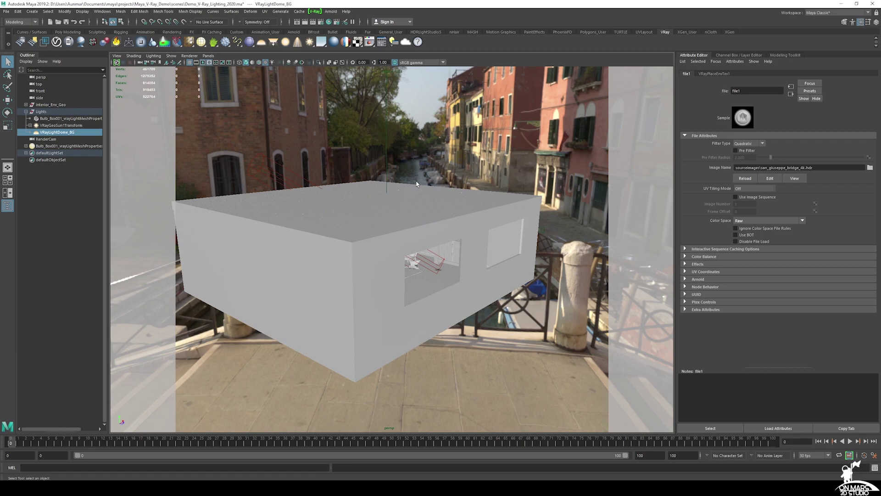
pyautogui.keyDown('alt'); pyautogui.moveTo(385, 168); pyautogui.dragTo(401, 173); pyautogui.keyUp('alt')
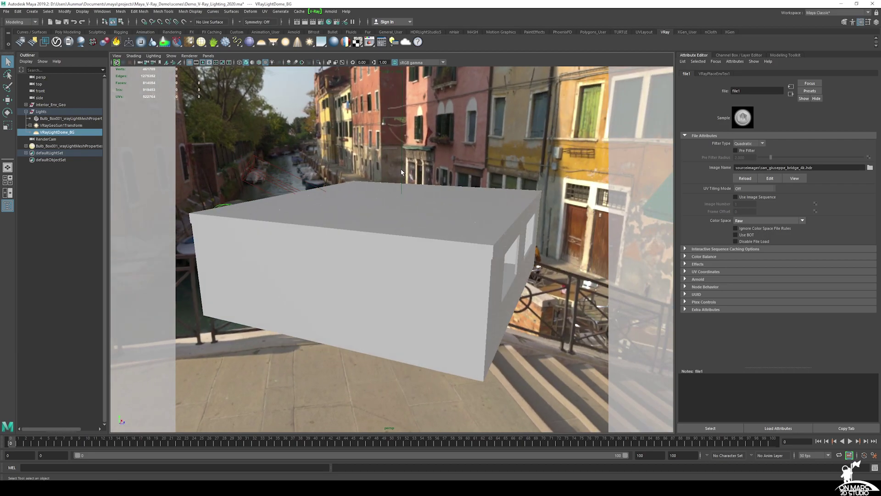
pyautogui.click(30, 125)
pyautogui.click(63, 132)
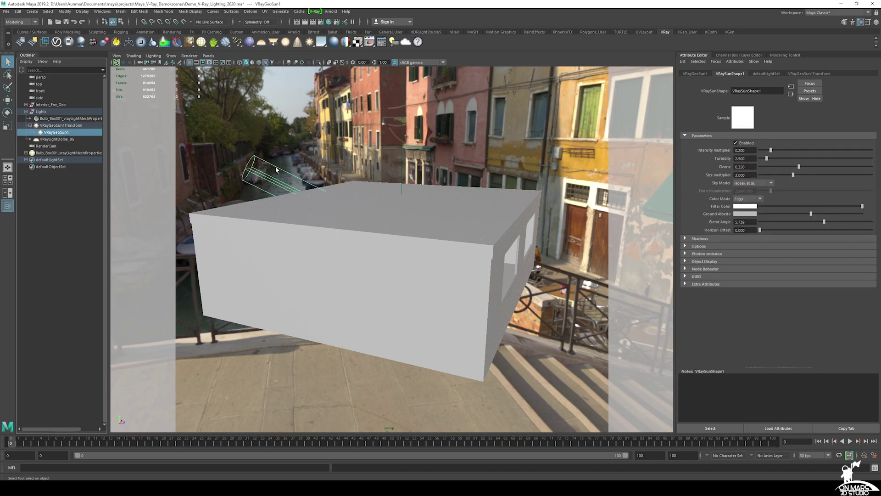
# - Move back inside the room and select Bulb_Box001_vrayLightMeshProperties (Temperature 5800, 850 Lumens)
pyautogui.keyDown('alt'); pyautogui.moveTo(322, 183); pyautogui.dragTo(311, 95); pyautogui.keyUp('alt')
pyautogui.keyDown('alt'); pyautogui.moveTo(309, 139); pyautogui.dragTo(347, 210); pyautogui.keyUp('alt')
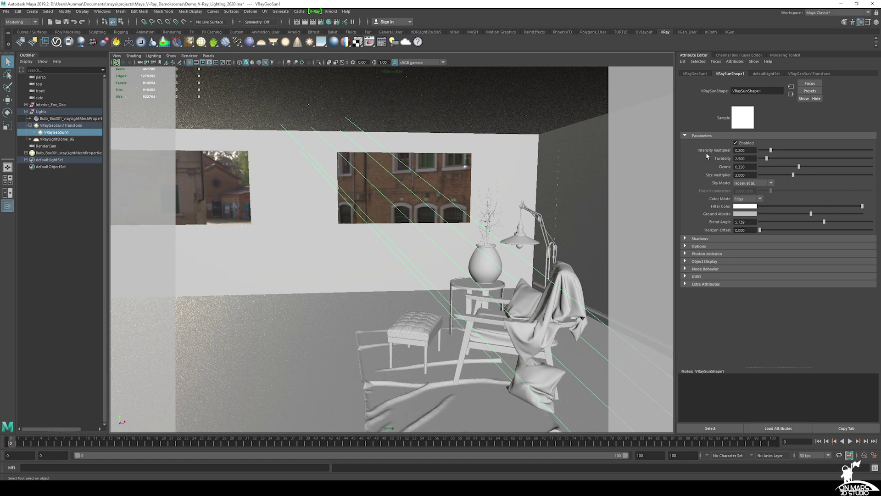
pyautogui.keyDown('alt'); pyautogui.moveTo(464, 243); pyautogui.dragTo(440, 231); pyautogui.keyUp('alt')
pyautogui.keyDown('alt'); pyautogui.moveTo(440, 232); pyautogui.dragTo(420, 225, button='right'); pyautogui.keyUp('alt')
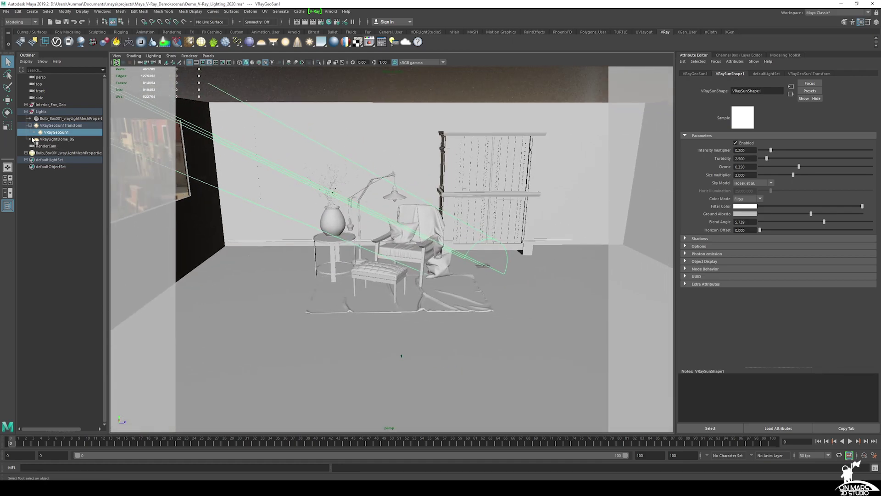
pyautogui.click(64, 153)
pyautogui.scroll(3, 428, 233)
pyautogui.scroll(4, 427, 233)
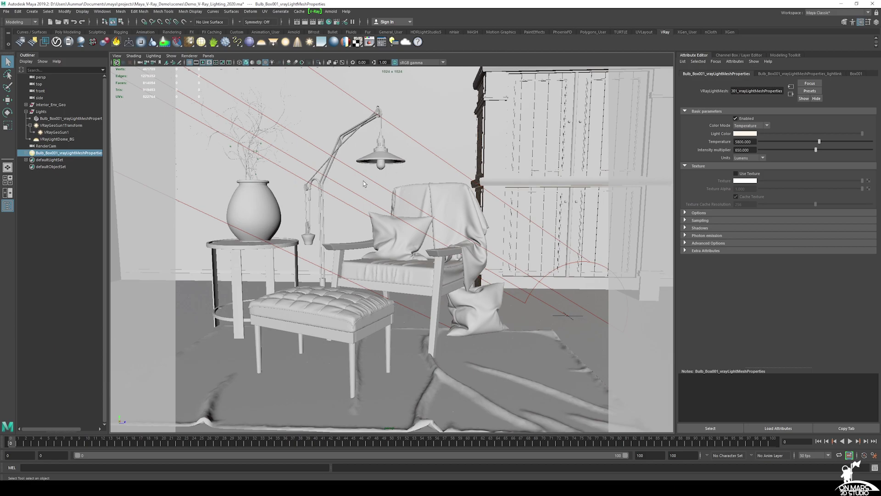
# - Check the bulb's Box001Shape and light-mesh tabs, tumble around the lamp, then collapse Lights in the Outliner
pyautogui.click(789, 87)
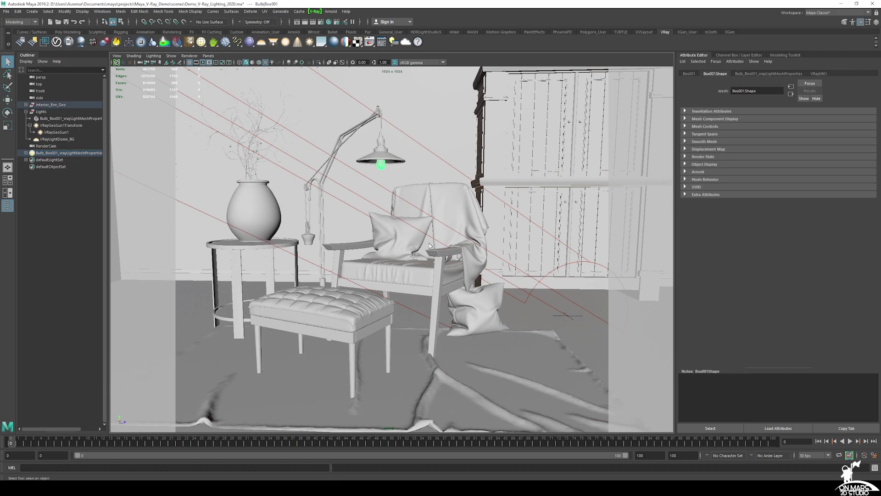
pyautogui.click(786, 72)
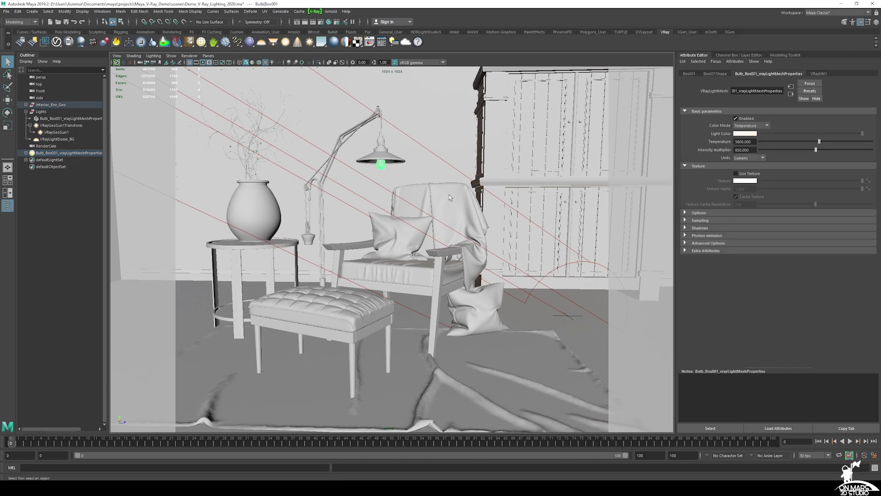
pyautogui.keyDown('alt'); pyautogui.moveTo(407, 220); pyautogui.dragTo(416, 219); pyautogui.keyUp('alt')
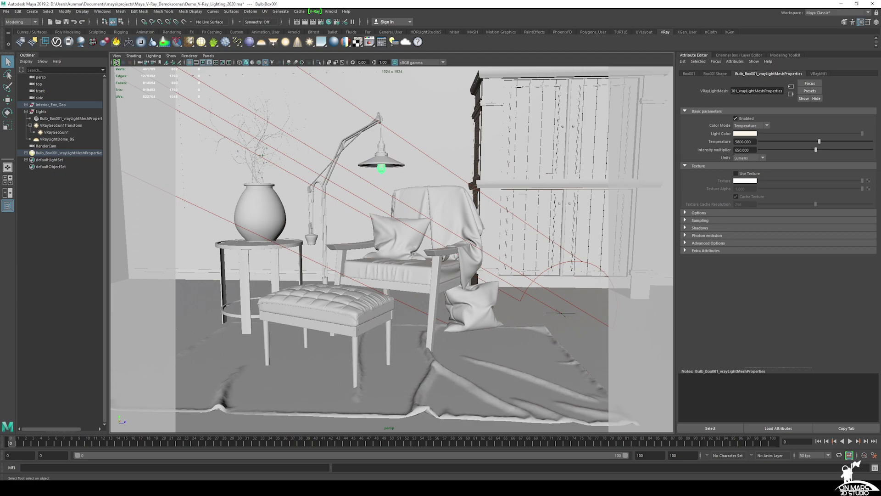
pyautogui.keyDown('alt'); pyautogui.moveTo(409, 253); pyautogui.dragTo(405, 239); pyautogui.keyUp('alt')
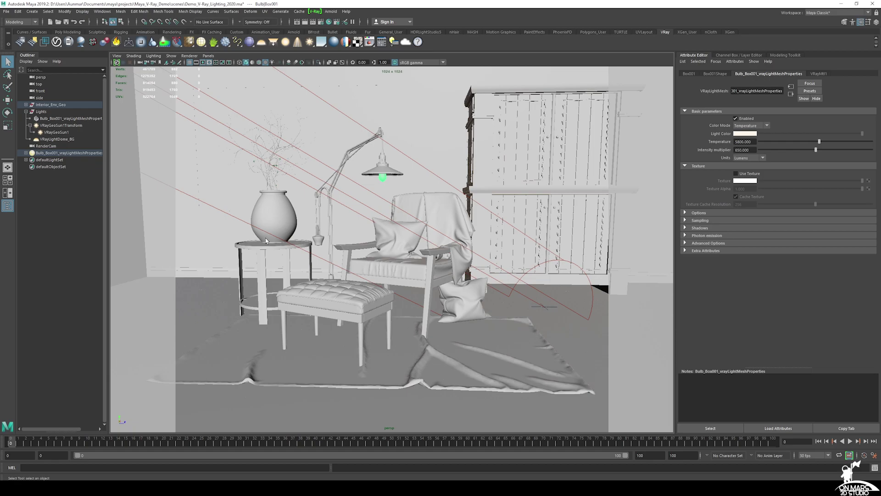
pyautogui.keyDown('alt'); pyautogui.moveTo(405, 232); pyautogui.dragTo(401, 235); pyautogui.keyUp('alt')
pyautogui.click(26, 111)
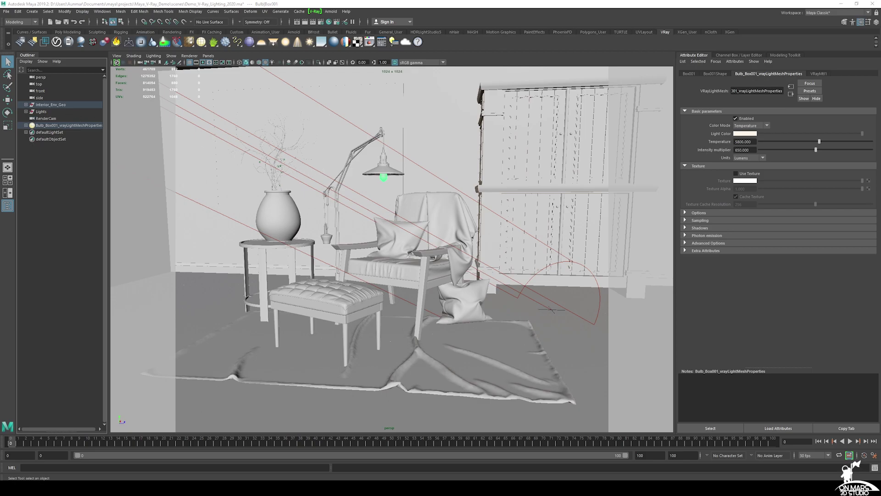
# - Open Render Settings and review the VRay image sampler and GI tabs
pyautogui.click(321, 22)
pyautogui.moveTo(461, 91); pyautogui.dragTo(435, 91)
pyautogui.click(423, 126)
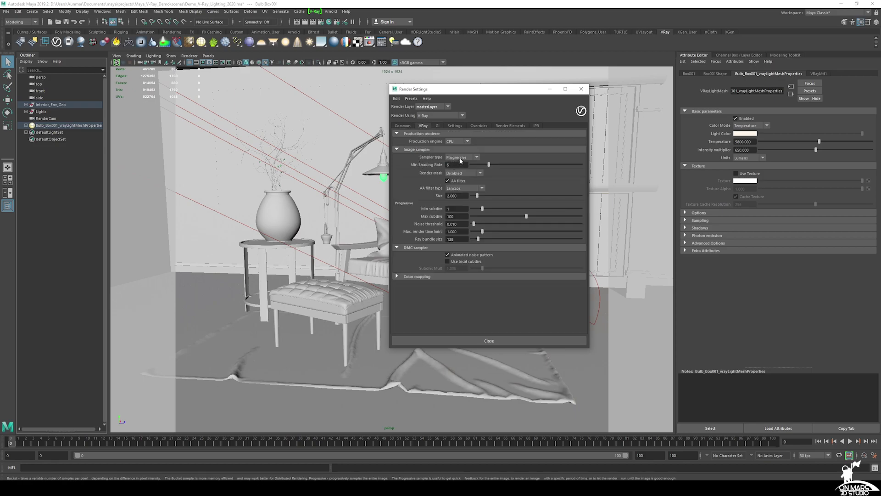
pyautogui.click(438, 126)
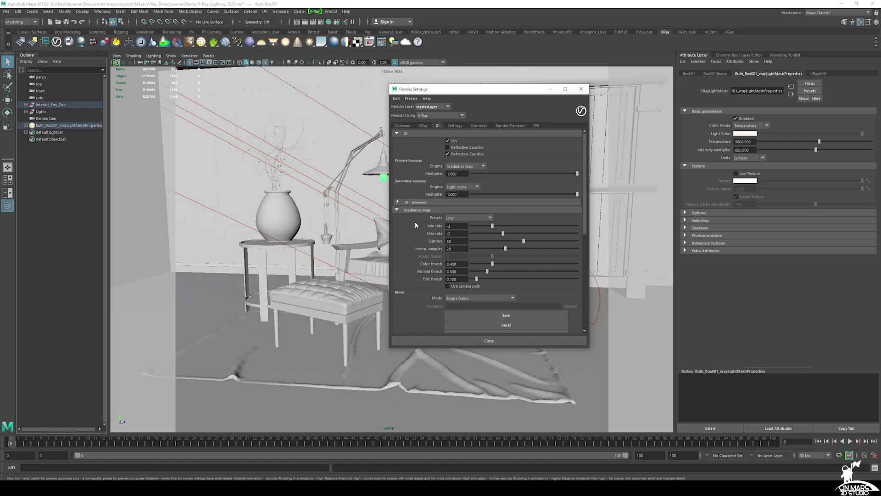
pyautogui.moveTo(585, 186)
pyautogui.mouseDown()
pyautogui.moveTo(585, 246)
pyautogui.moveTo(586, 189)
pyautogui.mouseUp()
# - Inspect vrayRE_Denoiser under Render Elements, then return to the VRay tab with the window moved right
pyautogui.click(508, 127)
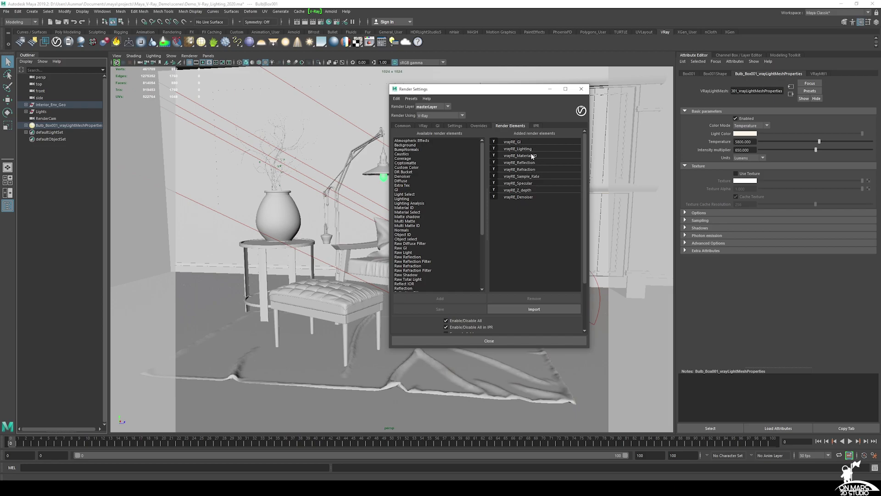
pyautogui.click(529, 196)
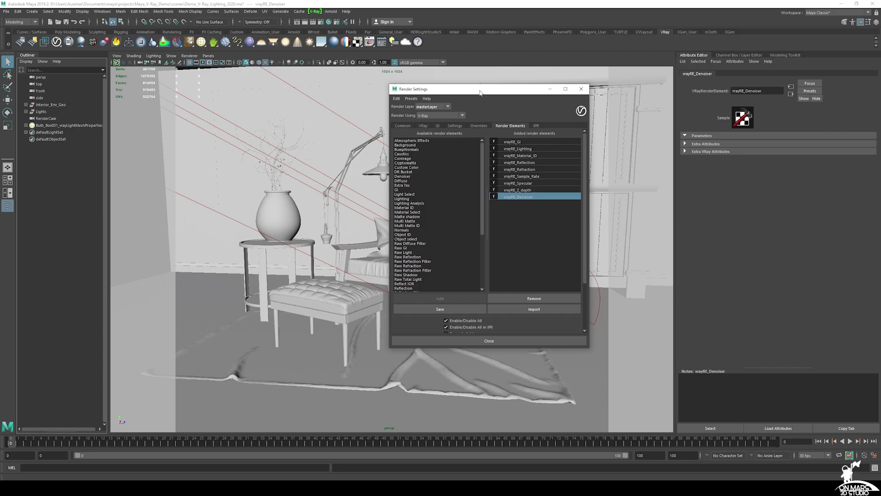
pyautogui.click(422, 126)
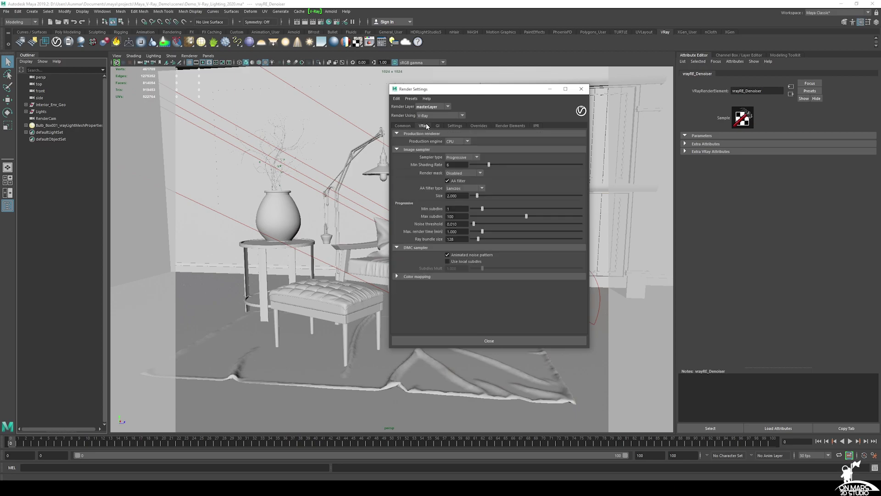
pyautogui.moveTo(494, 93); pyautogui.dragTo(679, 202)
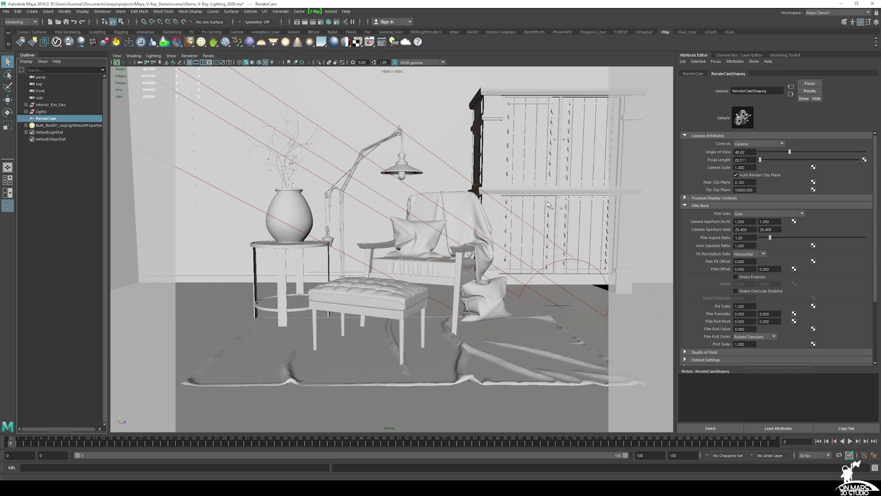
# - Expand RenderCamShape's Extra VRay Attributes to show the physical camera's shutter speed, ISO and F-number
pyautogui.scroll(-4, 785, 238)
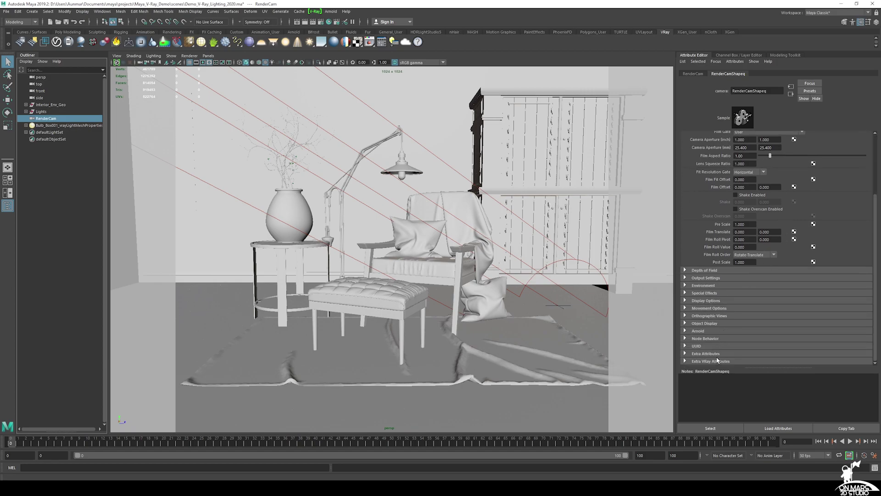
pyautogui.click(711, 361)
pyautogui.scroll(-8, 719, 285)
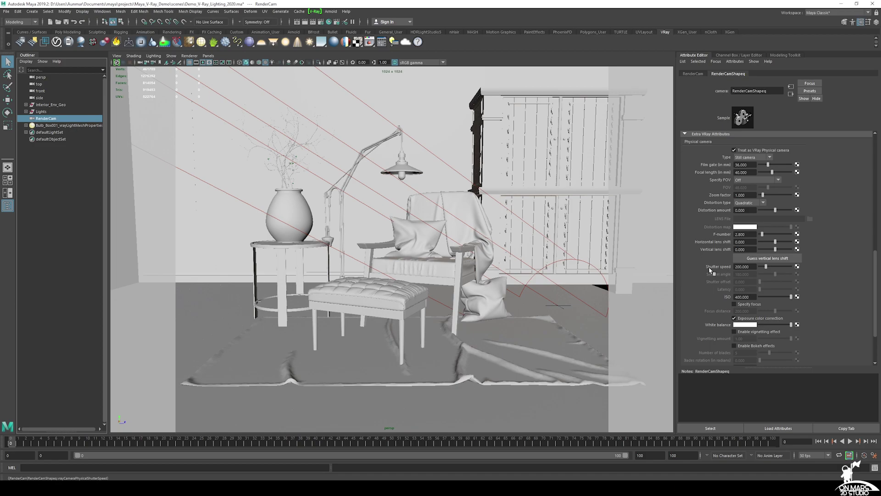
pyautogui.scroll(-1, 726, 281)
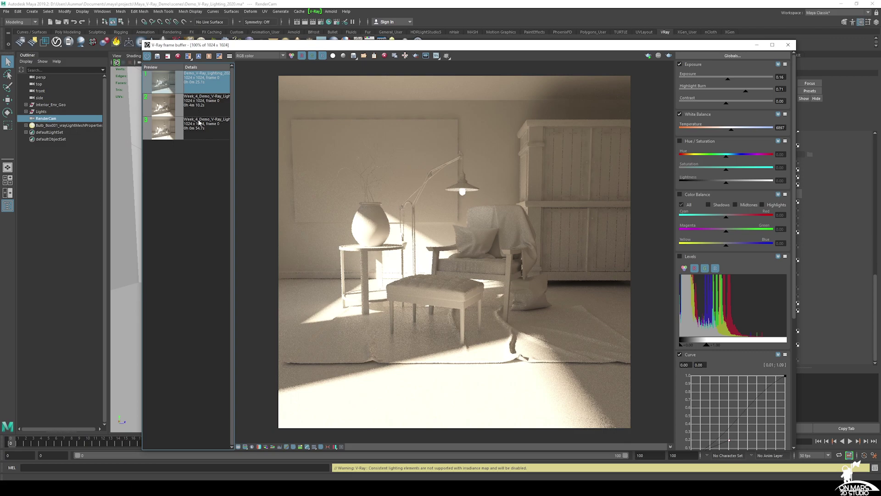
pyautogui.click(202, 128)
pyautogui.click(208, 79)
pyautogui.moveTo(336, 48); pyautogui.dragTo(880, 73)
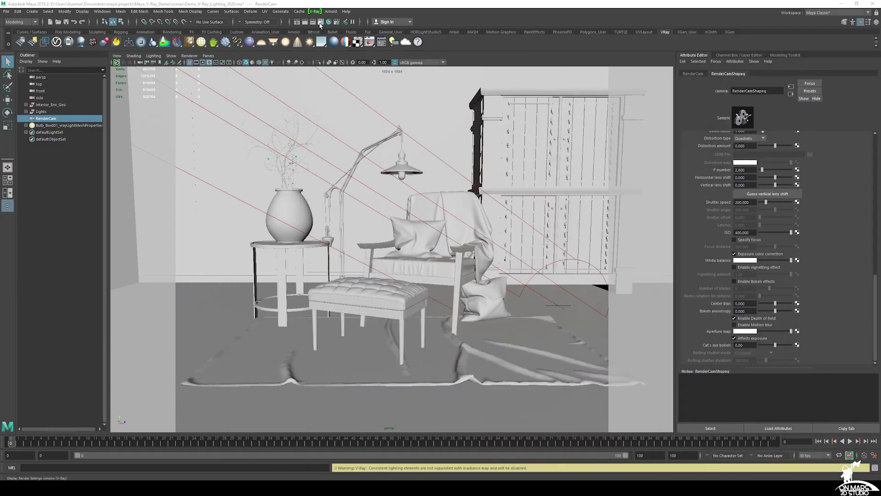
# - Under Overrides > Volumetrics, enable Use environment volume and assign a new VRay Environment Fog
pyautogui.moveTo(879, 145); pyautogui.dragTo(410, 116)
pyautogui.click(475, 149)
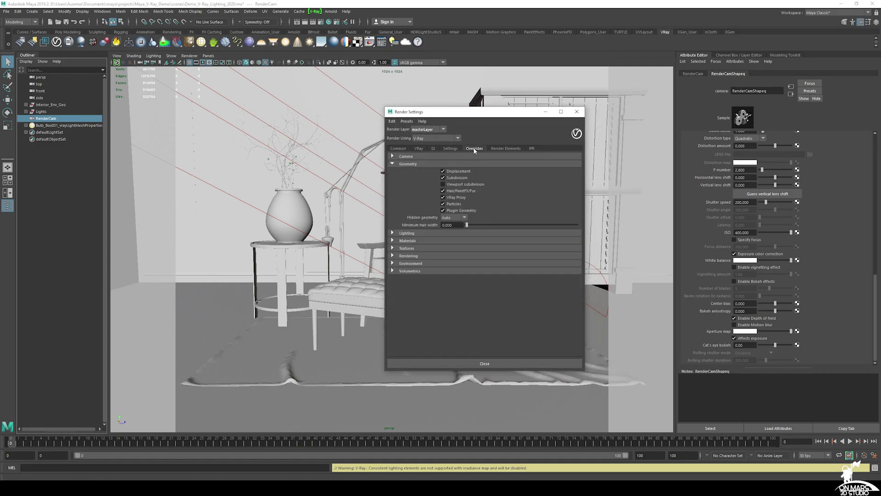
pyautogui.click(394, 271)
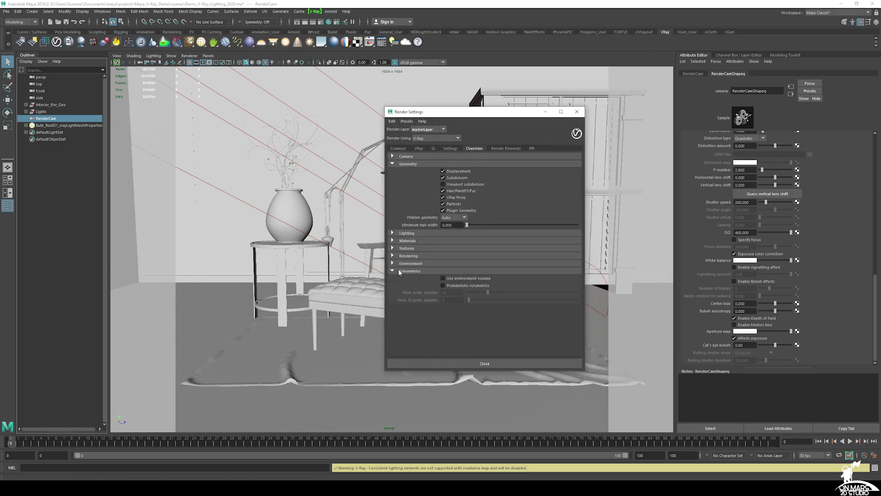
pyautogui.click(443, 279)
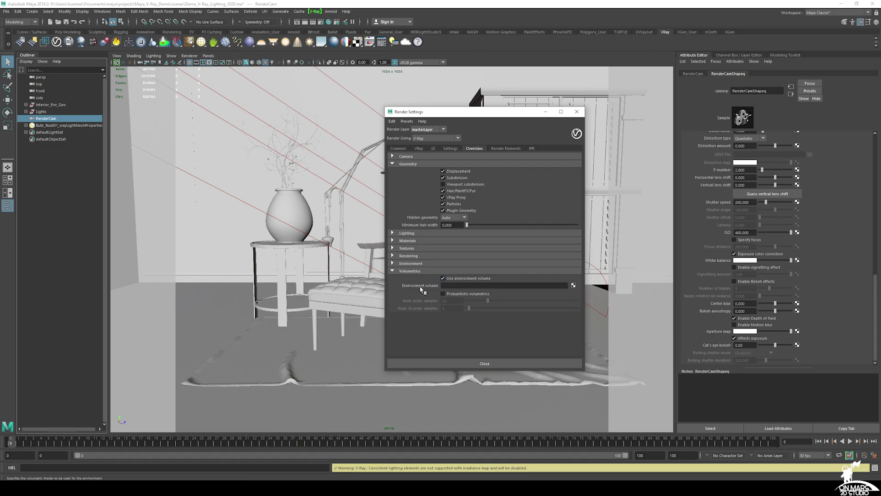
pyautogui.click(573, 286)
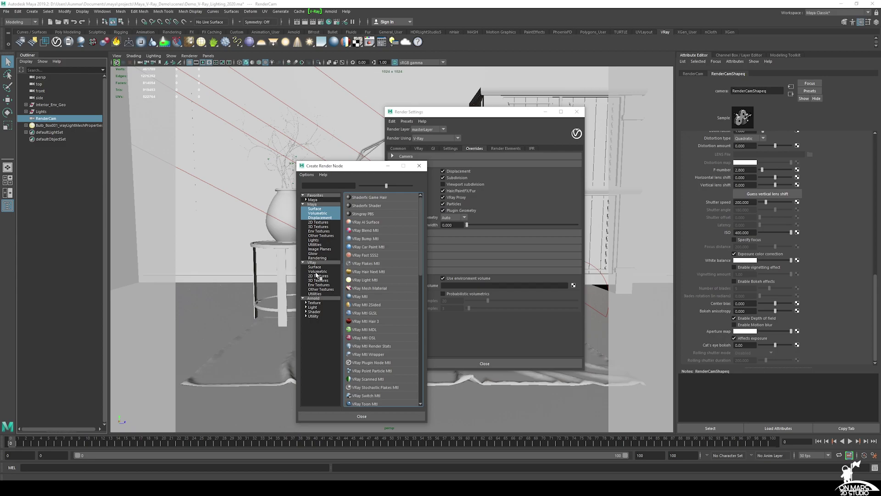
pyautogui.click(316, 272)
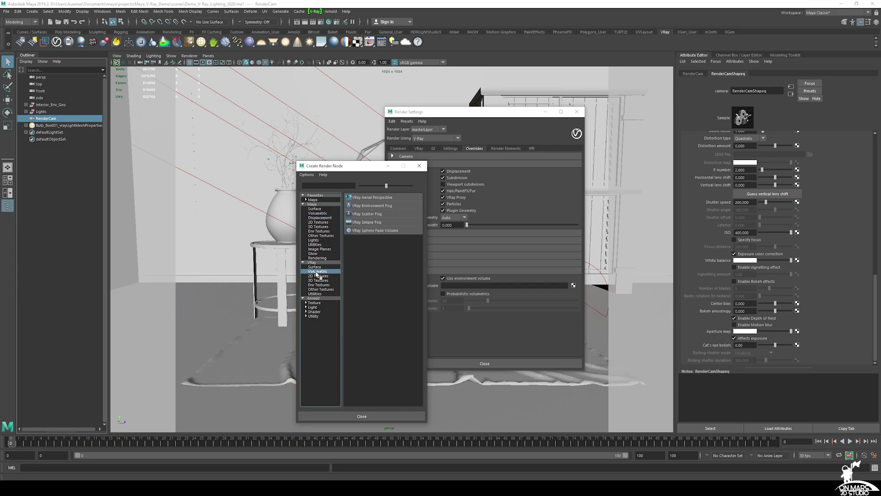
pyautogui.click(361, 206)
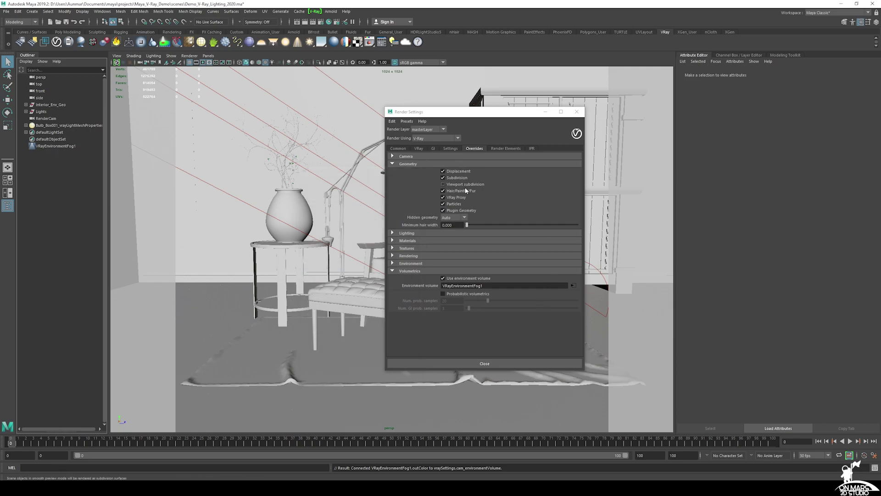
pyautogui.click(573, 285)
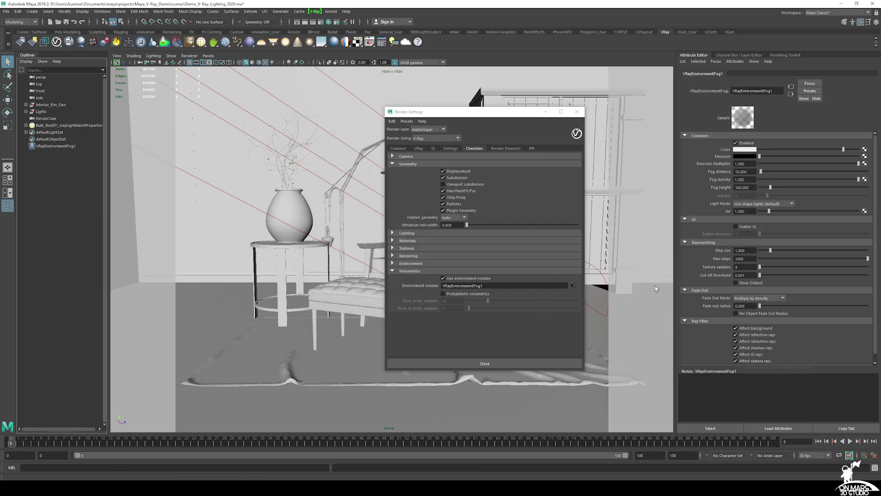
pyautogui.click(577, 112)
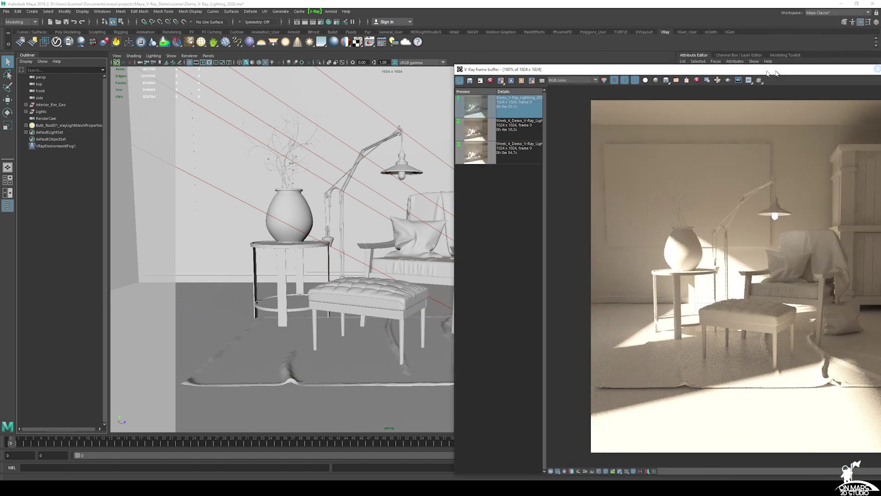
# - Start a test render with the fog in the V-Ray frame buffer and stop it early
pyautogui.moveTo(779, 64); pyautogui.dragTo(459, 40)
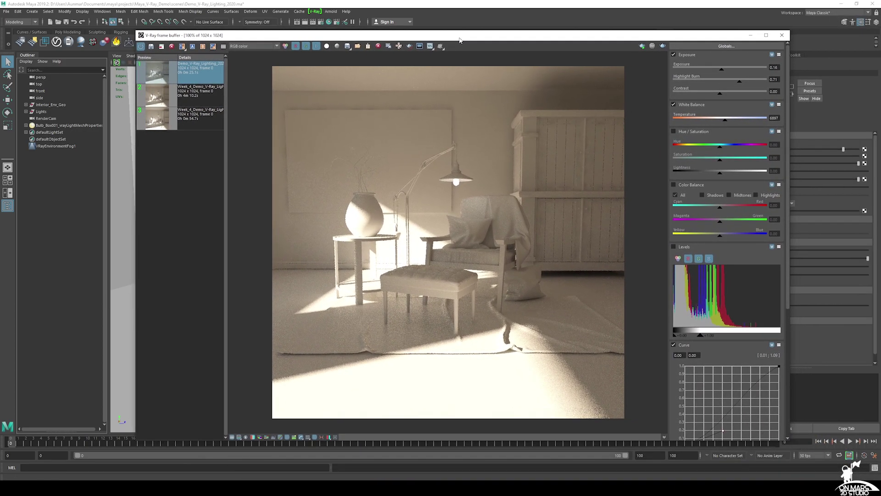
pyautogui.click(663, 46)
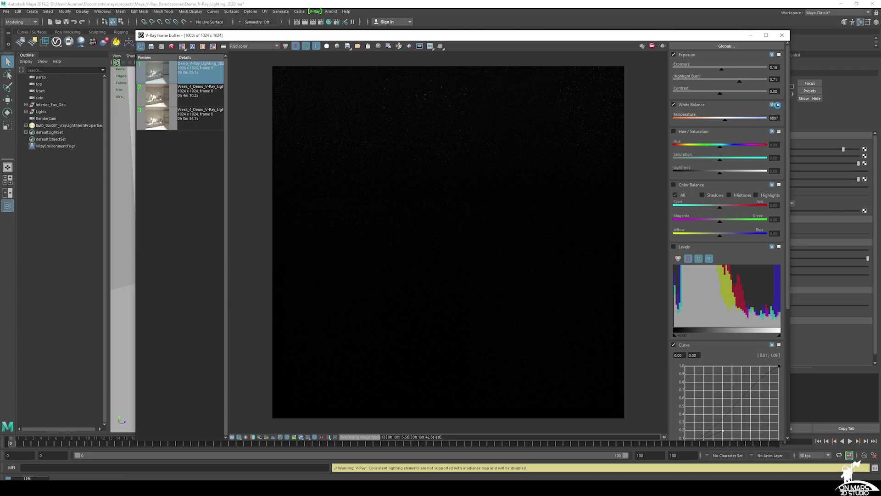
pyautogui.click(652, 47)
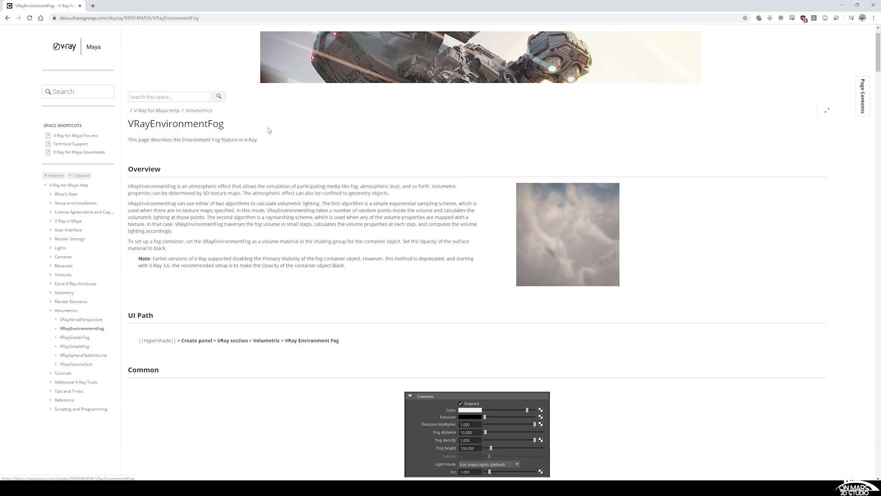
# - Scroll the VRayEnvironmentFog page through its parameters and examples to Texture samples with ray marching
pyautogui.scroll(-6, 307, 160)
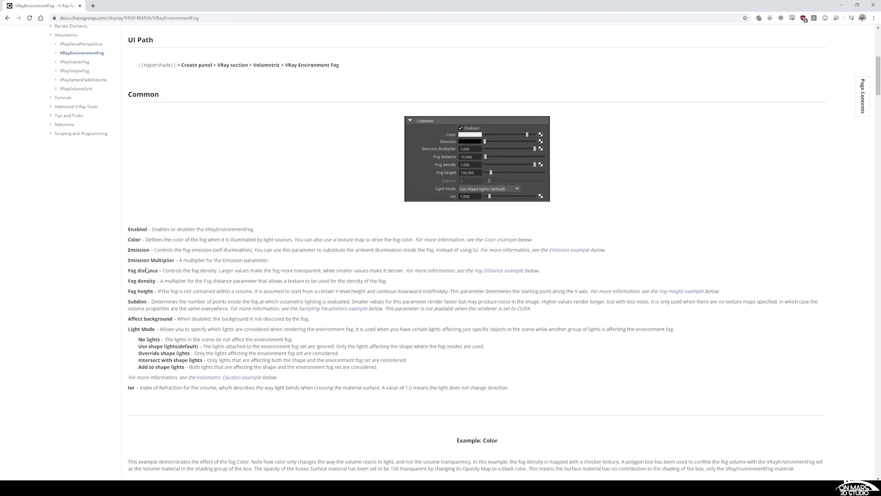
pyautogui.scroll(-7, 148, 275)
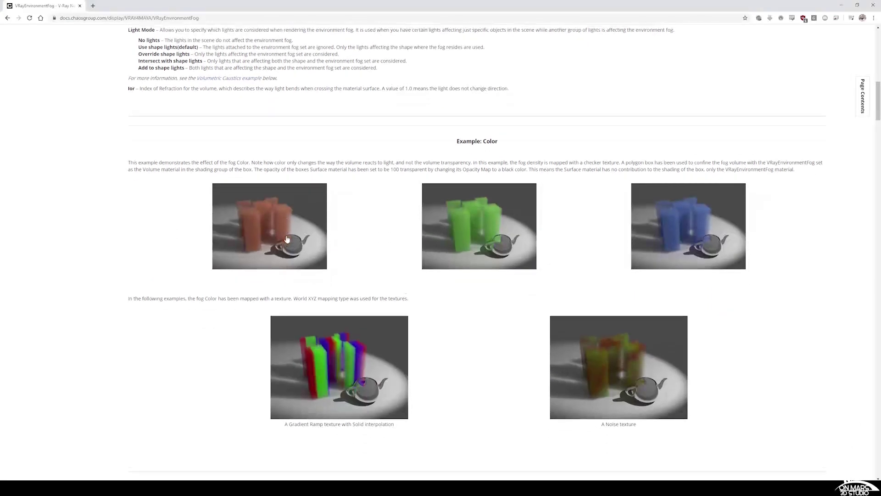
pyautogui.scroll(-7, 468, 143)
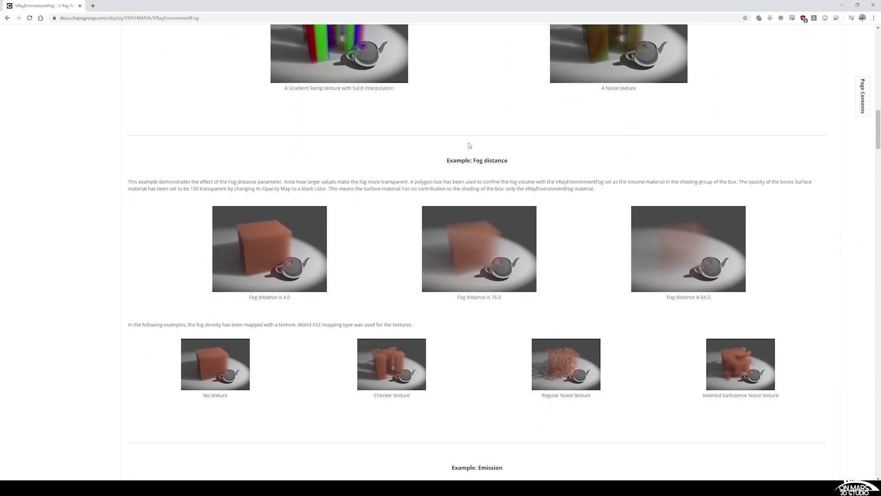
pyautogui.scroll(-12, 469, 143)
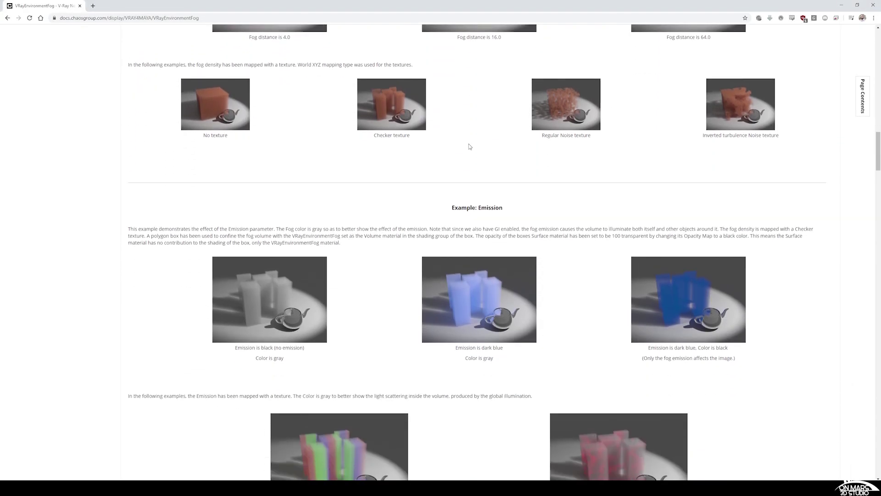
pyautogui.scroll(-4, 481, 153)
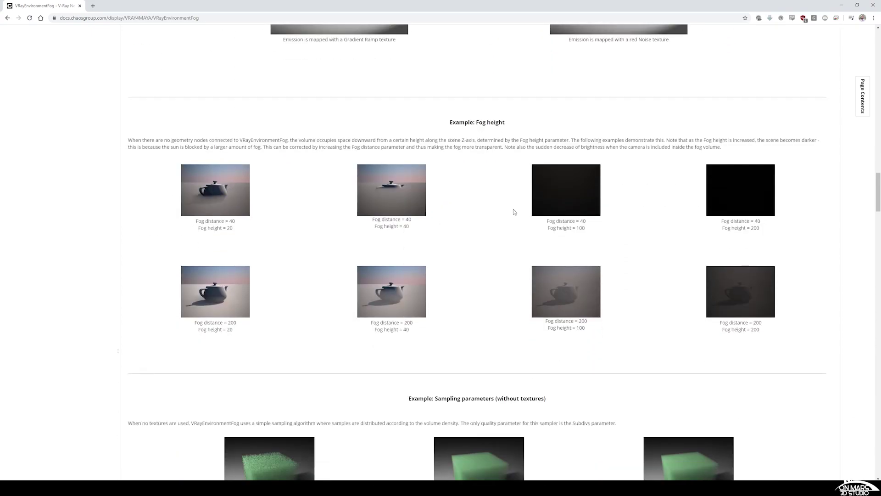
pyautogui.scroll(-2, 512, 225)
pyautogui.scroll(1, 423, 217)
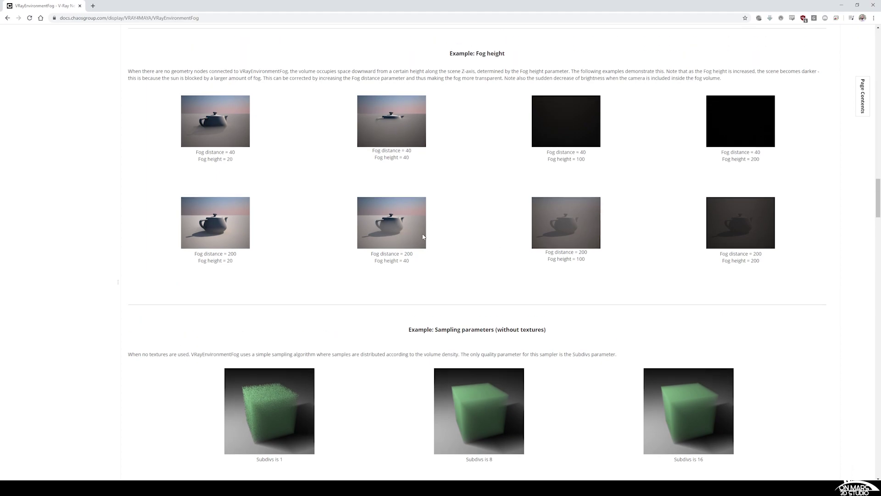
pyautogui.scroll(-4, 420, 245)
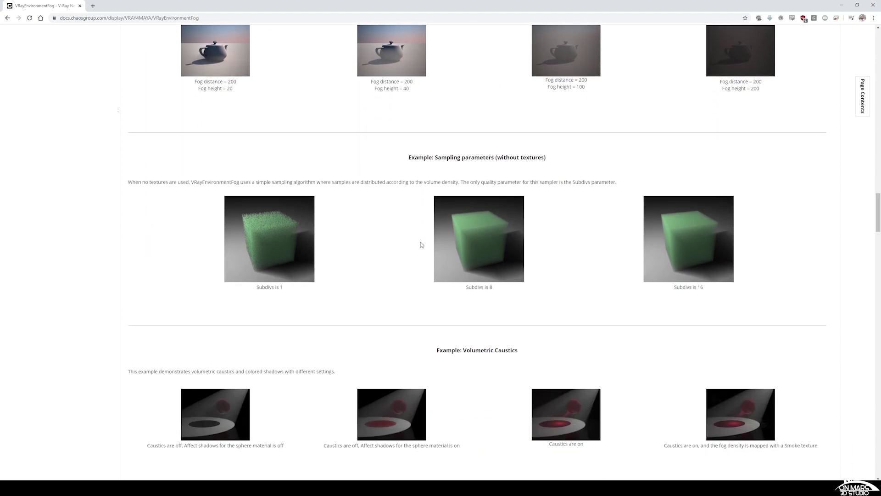
pyautogui.scroll(-2, 421, 244)
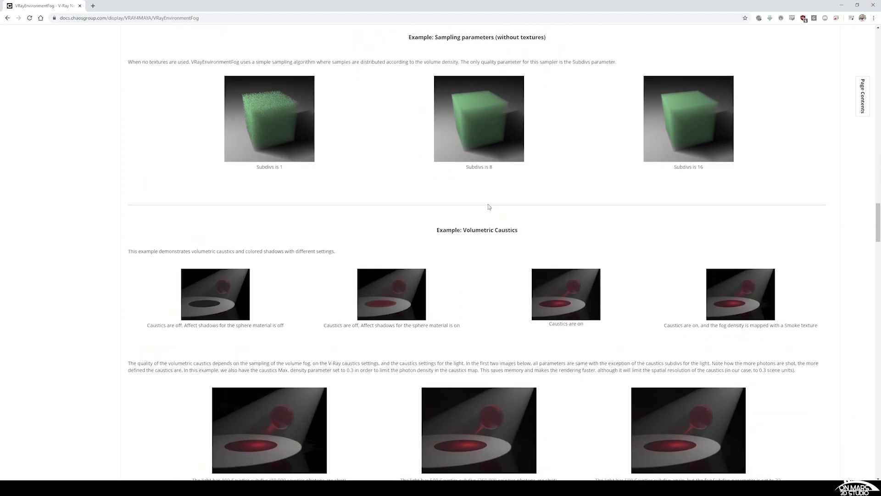
pyautogui.scroll(1, 504, 193)
pyautogui.scroll(-6, 480, 168)
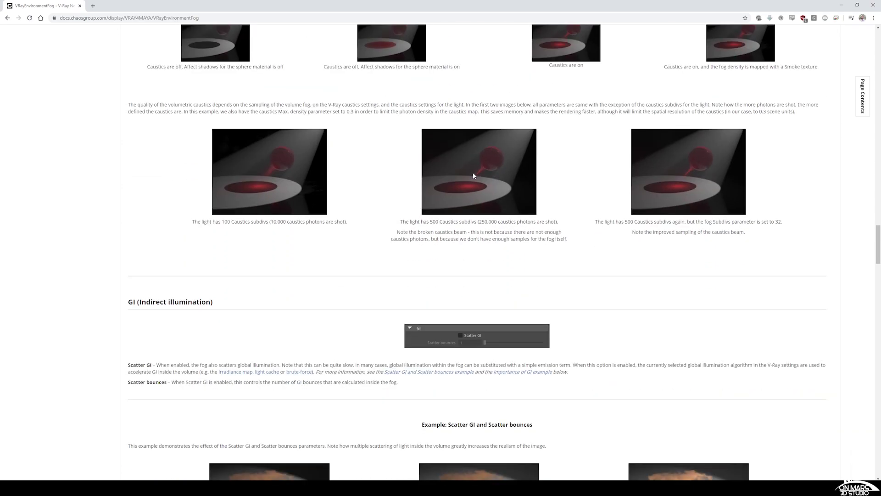
pyautogui.scroll(-5, 472, 186)
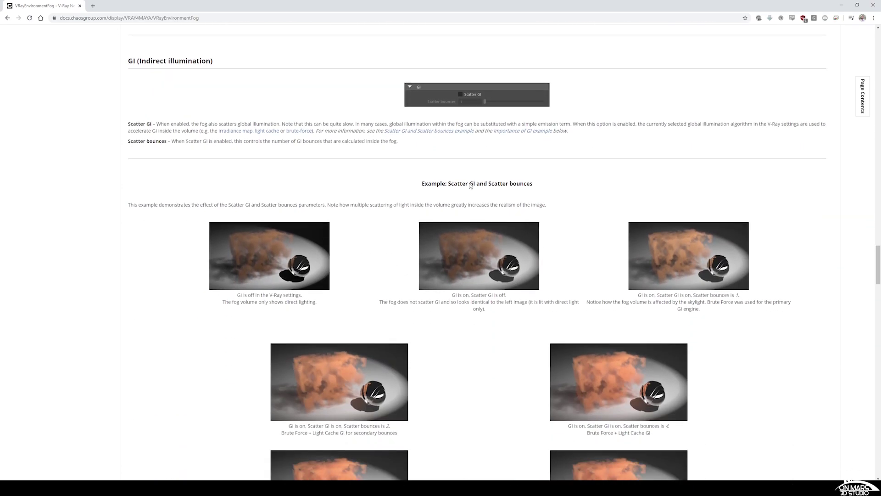
pyautogui.scroll(-10, 470, 185)
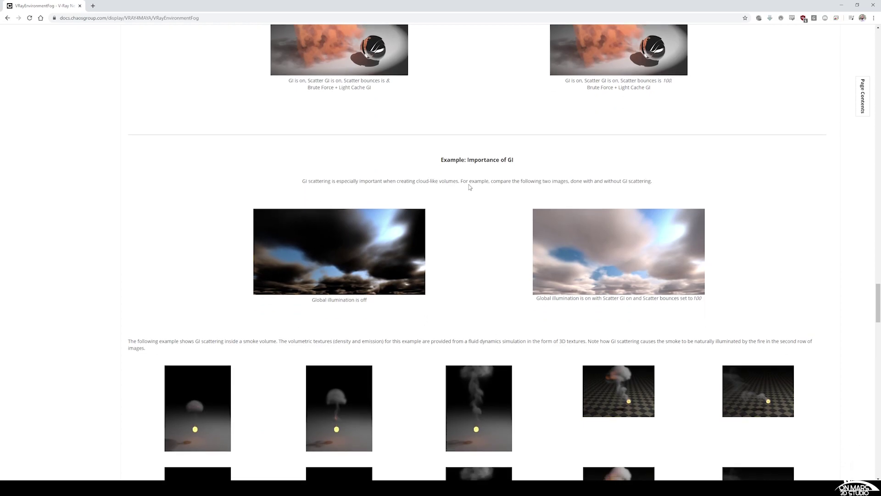
pyautogui.scroll(-3, 471, 187)
pyautogui.scroll(-8, 470, 187)
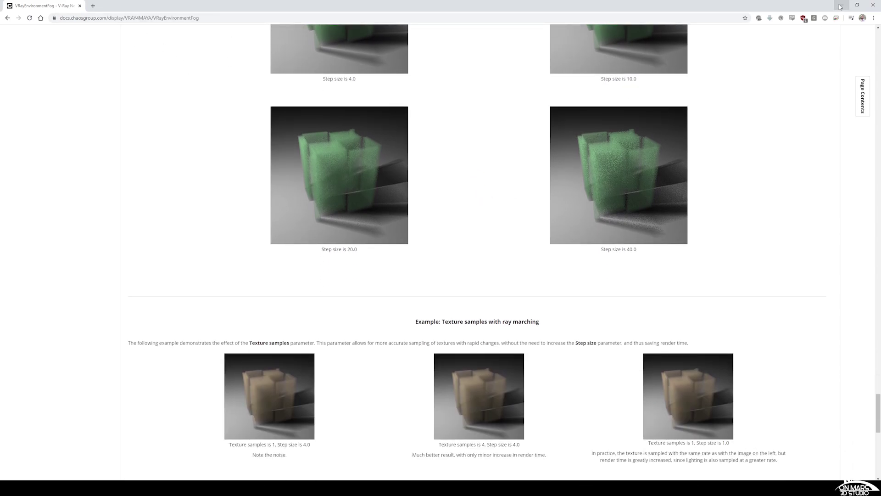
# - Hide the documentation browser and close the V-Ray frame buffer, viewing the whole room
pyautogui.click(841, 6)
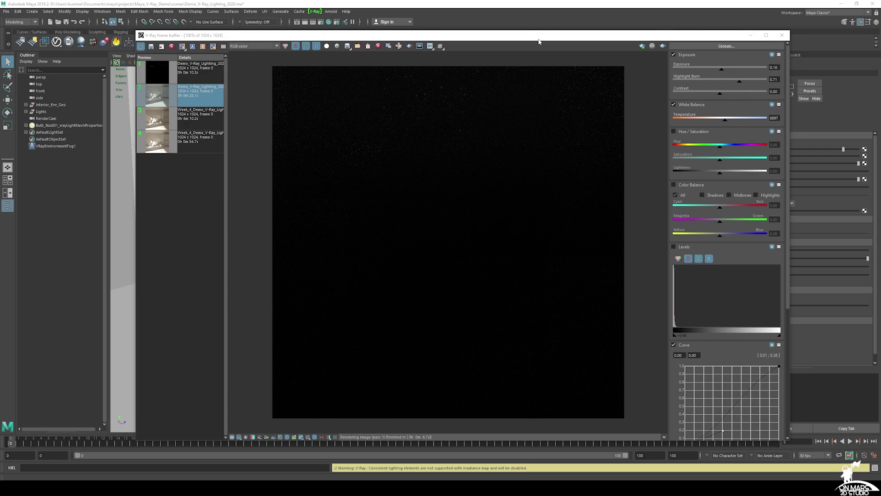
pyautogui.click(751, 35)
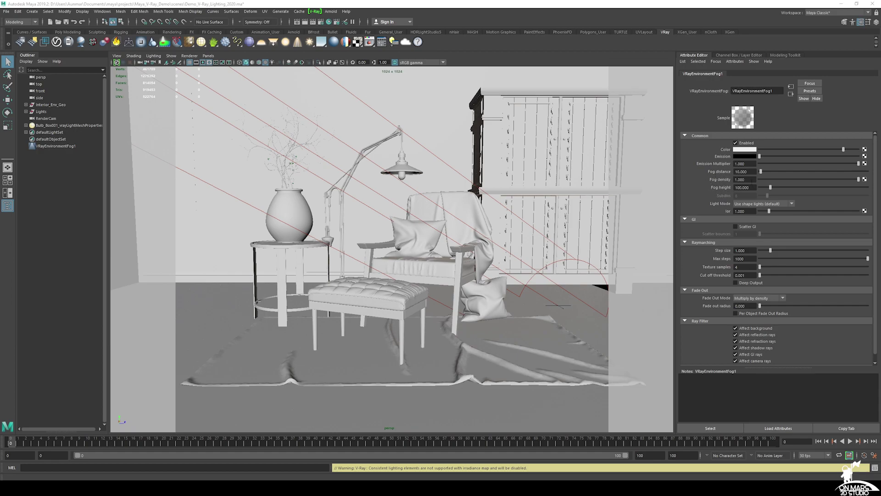
pyautogui.keyDown('alt'); pyautogui.moveTo(516, 283); pyautogui.dragTo(427, 221, button='right'); pyautogui.keyUp('alt')
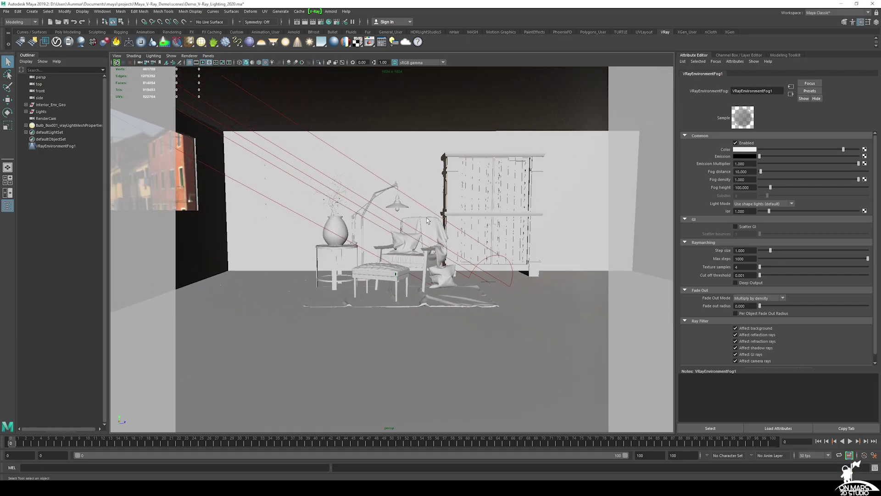
# - Create a polygon cube and set its width, height and depth to 100
pyautogui.click(31, 12)
pyautogui.moveTo(42, 37)
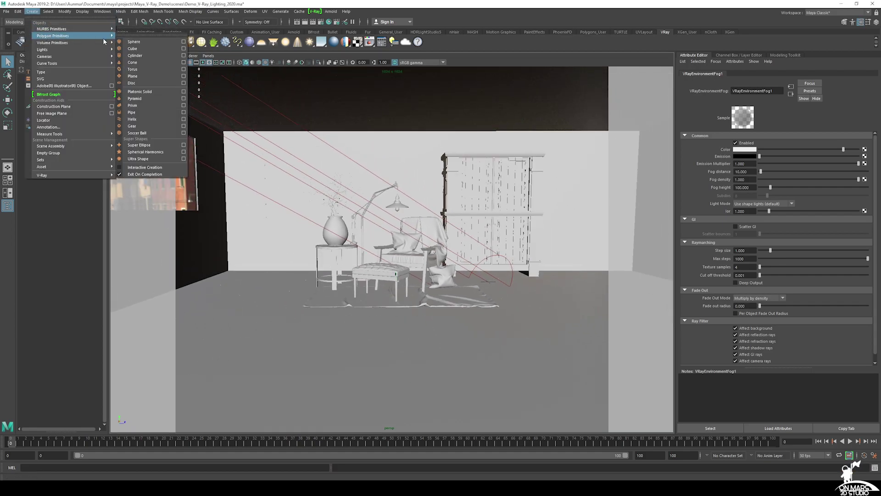
pyautogui.click(133, 49)
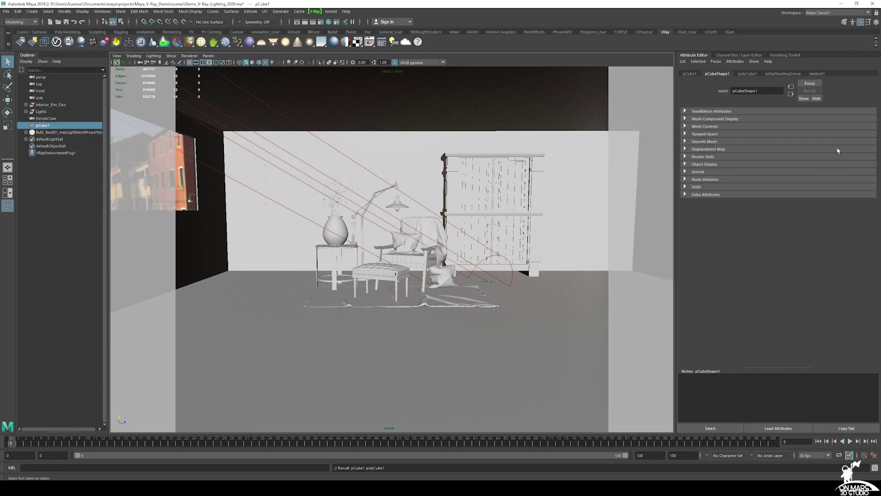
pyautogui.click(740, 56)
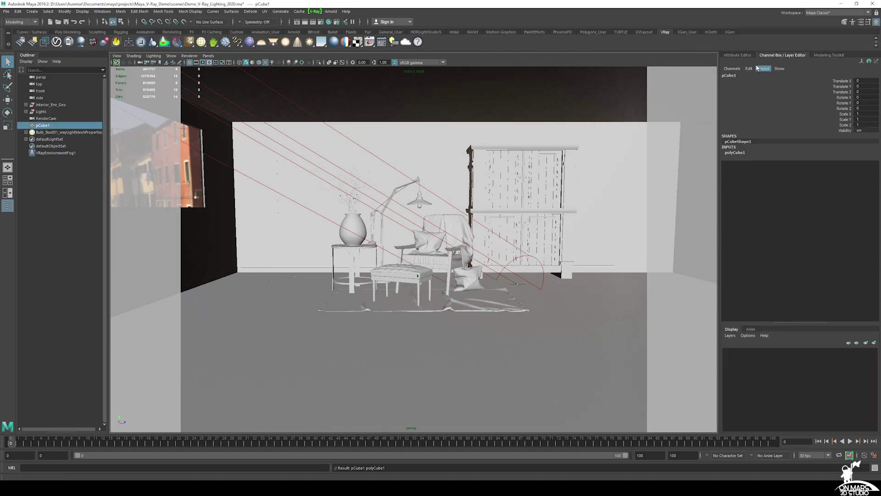
pyautogui.click(734, 152)
pyautogui.moveTo(865, 158); pyautogui.dragTo(864, 168)
pyautogui.click(864, 168)
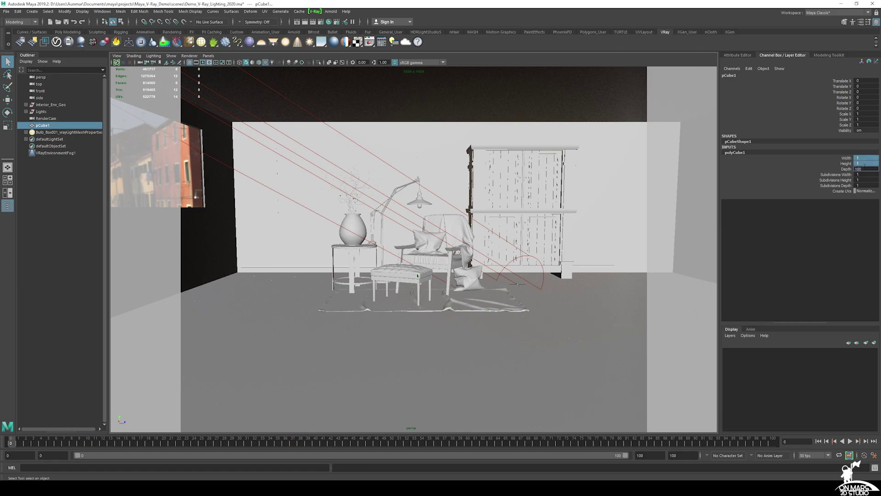
pyautogui.write('100')
pyautogui.press('Return')
# - Switch to the Move tool and orbit around the new cube beside the armchair
pyautogui.press('w')
pyautogui.keyDown('alt'); pyautogui.moveTo(484, 277); pyautogui.dragTo(504, 241); pyautogui.keyUp('alt')
pyautogui.scroll(5, 512, 276)
pyautogui.scroll(-5, 528, 275)
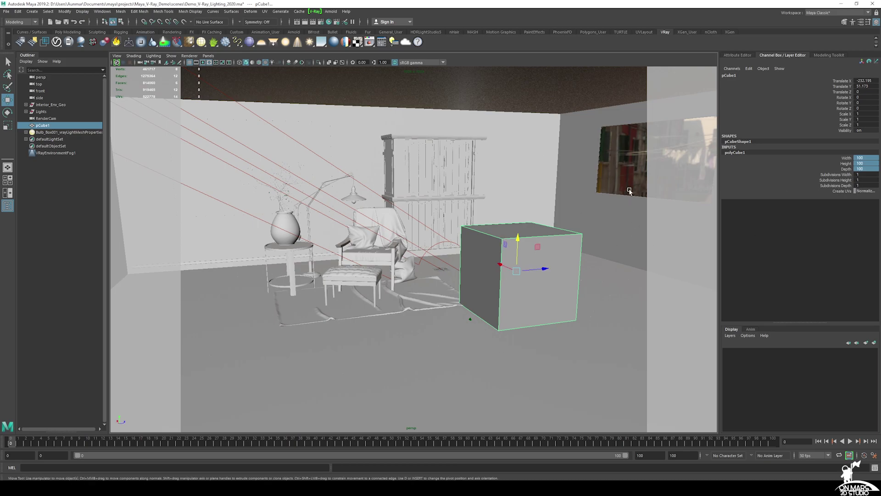
pyautogui.keyDown('alt'); pyautogui.moveTo(589, 272); pyautogui.dragTo(591, 291); pyautogui.keyUp('alt')
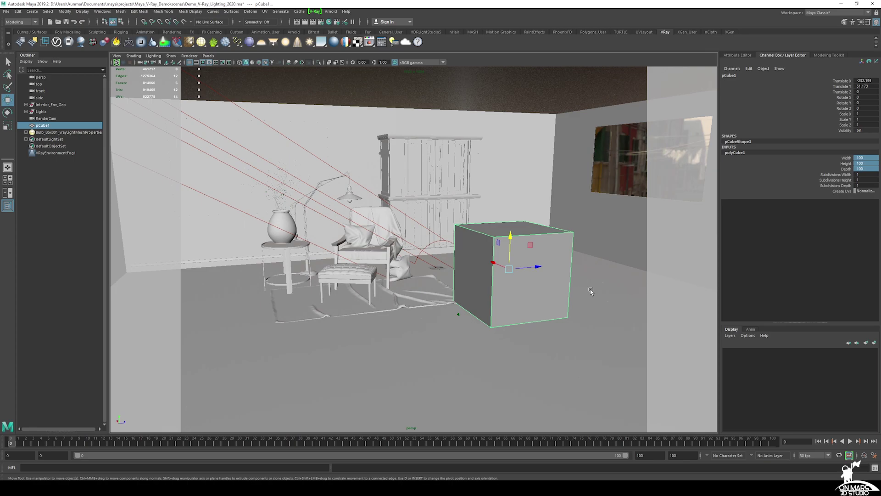
# - Set the polyCube1 Height to 500
pyautogui.doubleClick(866, 163)
pyautogui.write('500')
pyautogui.press('Return')
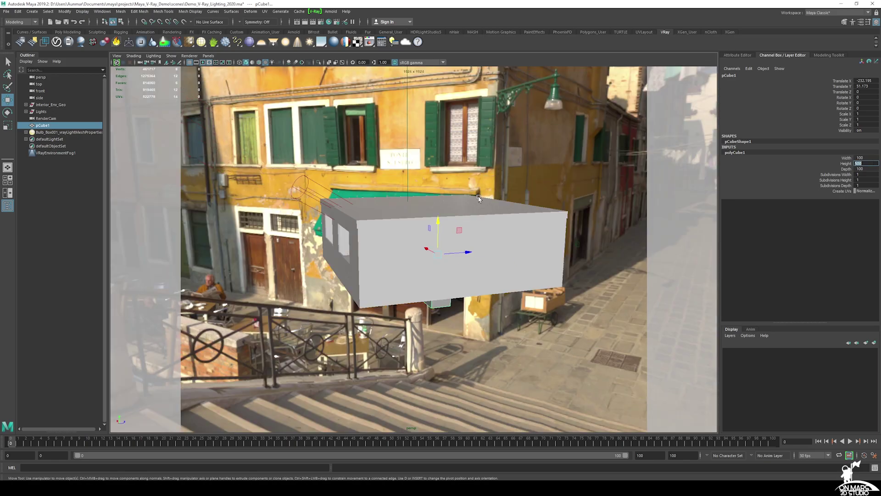
pyautogui.keyDown('alt'); pyautogui.moveTo(413, 193); pyautogui.dragTo(485, 226); pyautogui.keyUp('alt')
pyautogui.scroll(10, 485, 226)
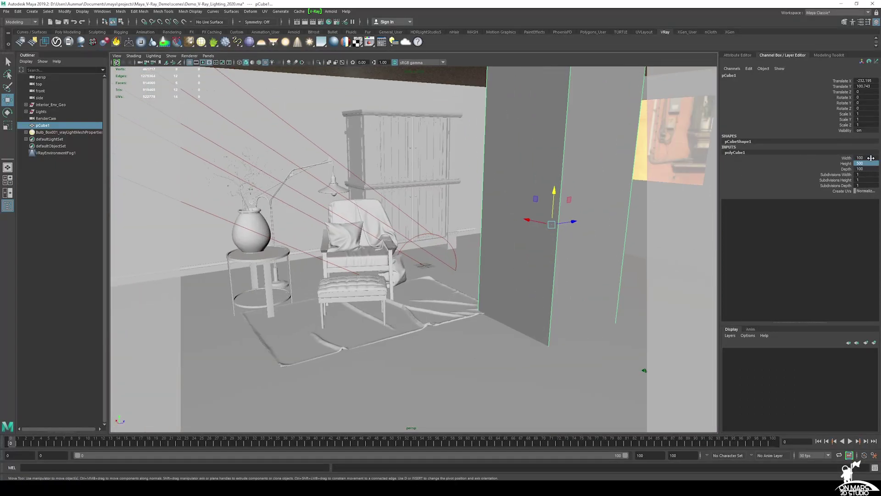
# - Set the cube's Width and Depth to 1000
pyautogui.click(871, 157)
pyautogui.write('100')
pyautogui.press('Tab')
pyautogui.press('Tab')
pyautogui.write('1')
pyautogui.click(873, 158)
pyautogui.press('Return')
pyautogui.click(863, 170)
pyautogui.write('1000')
pyautogui.press('Return')
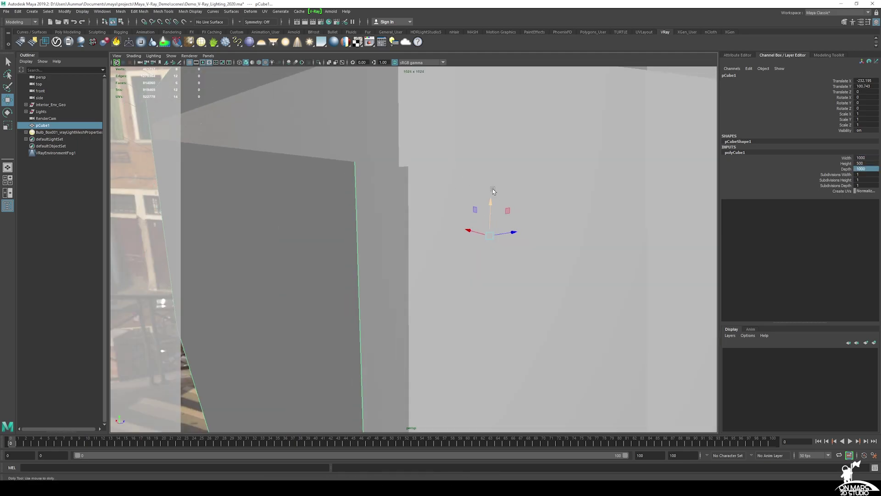
# - Slide the cube along X and enlarge its Width and Depth to 1500
pyautogui.press('f')
pyautogui.keyDown('alt'); pyautogui.moveTo(495, 185); pyautogui.dragTo(538, 190); pyautogui.keyUp('alt')
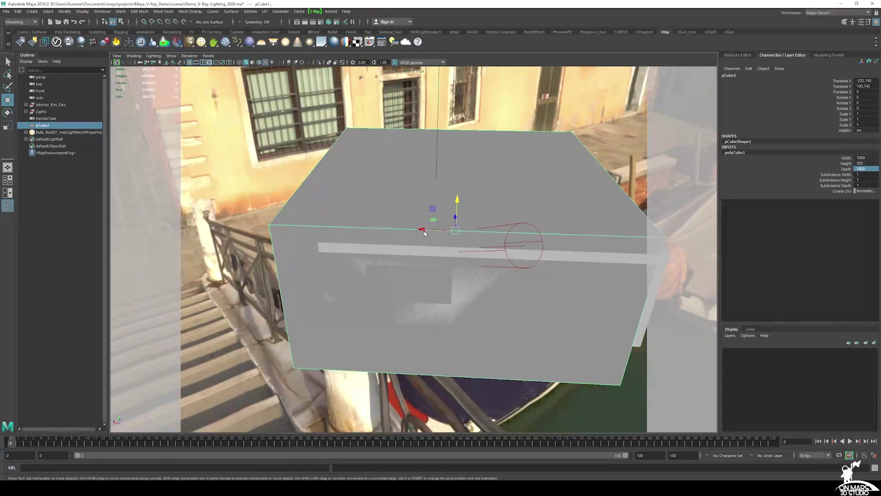
pyautogui.moveTo(424, 233); pyautogui.dragTo(444, 232)
pyautogui.click(860, 157)
pyautogui.write('1500')
pyautogui.press('Tab')
pyautogui.write('150')
pyautogui.press('Return')
pyautogui.keyDown('alt'); pyautogui.moveTo(459, 183); pyautogui.dragTo(468, 260); pyautogui.keyUp('alt')
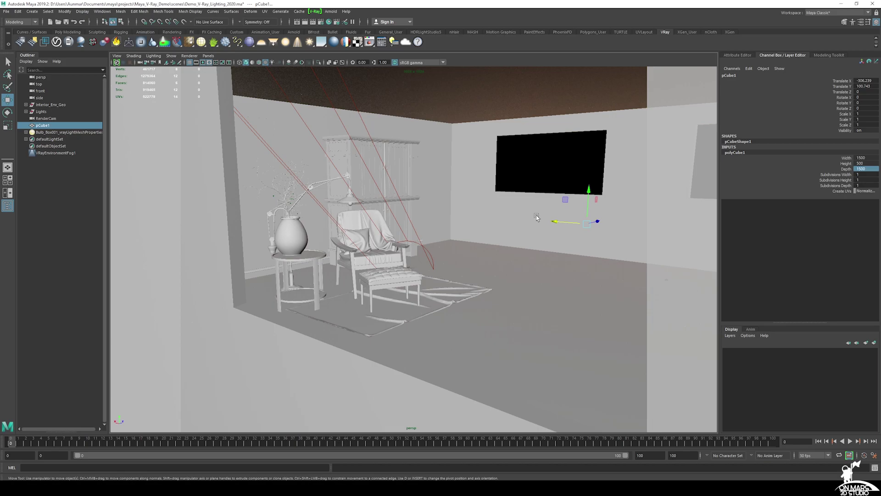
# - Delete pCube1 and bring up VRayEnvironmentFog1's attributes
pyautogui.press('Delete')
pyautogui.keyDown('alt'); pyautogui.moveTo(535, 217); pyautogui.dragTo(411, 229); pyautogui.keyUp('alt')
pyautogui.click(50, 146)
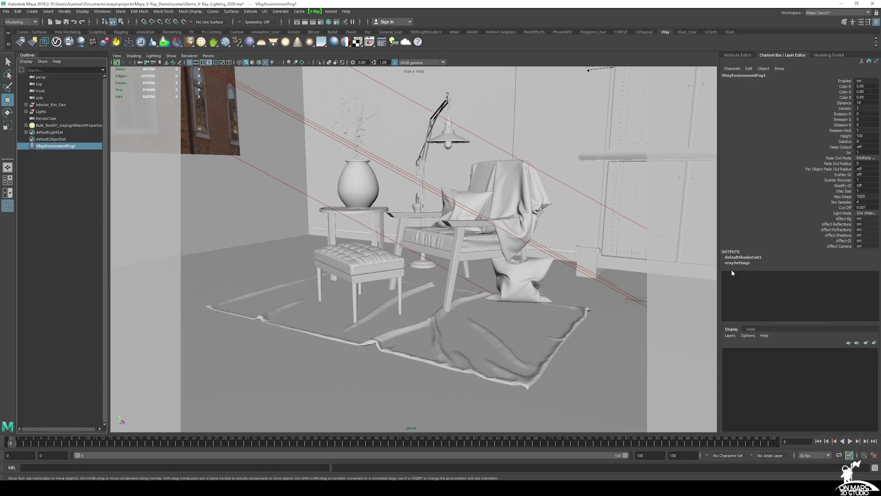
pyautogui.hotkey('ctrl', 'a')
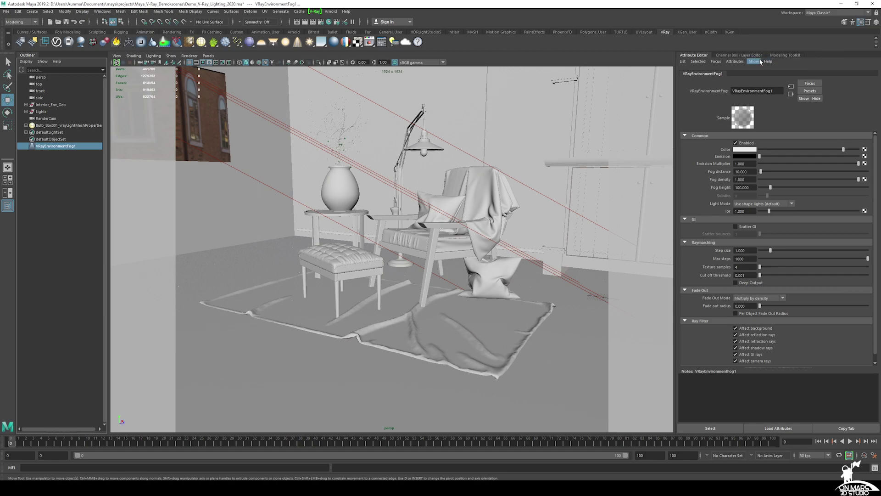
pyautogui.scroll(-3, 551, 190)
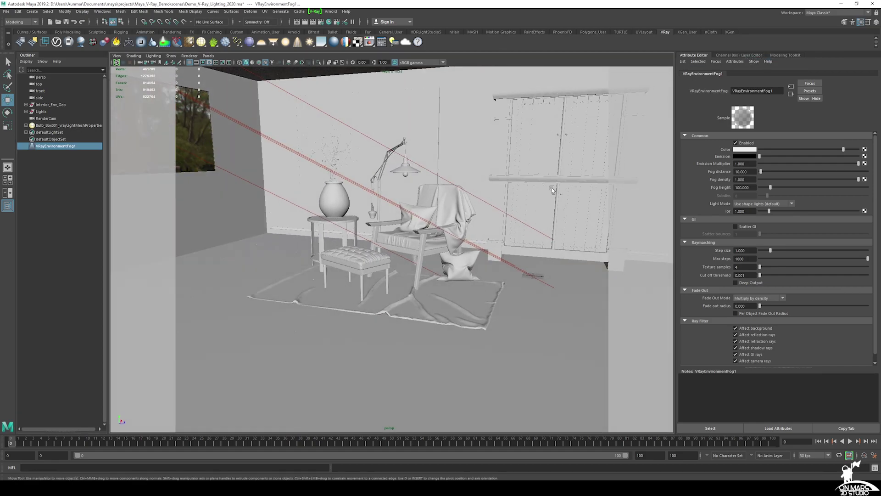
pyautogui.keyDown('alt'); pyautogui.moveTo(552, 187); pyautogui.dragTo(641, 187); pyautogui.keyUp('alt')
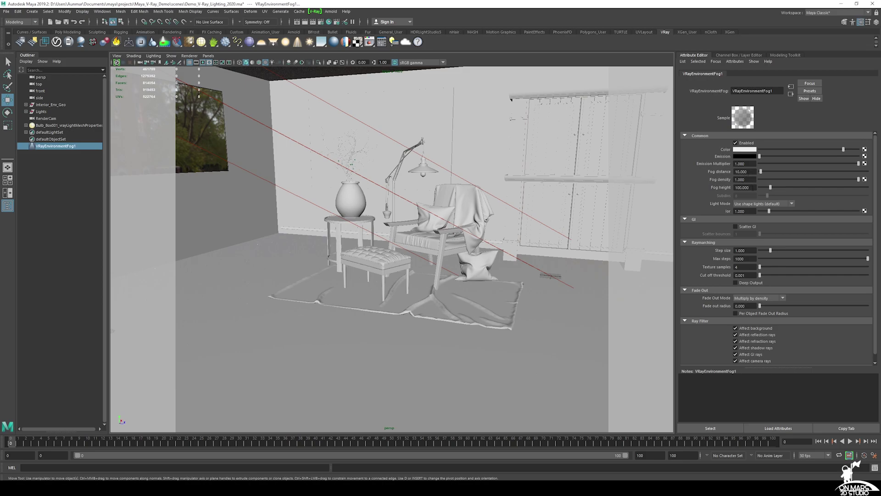
# - Set Fog height to 500 and Fog distance to 1500, then re-render
pyautogui.click(753, 188)
pyautogui.write('500')
pyautogui.press('Return')
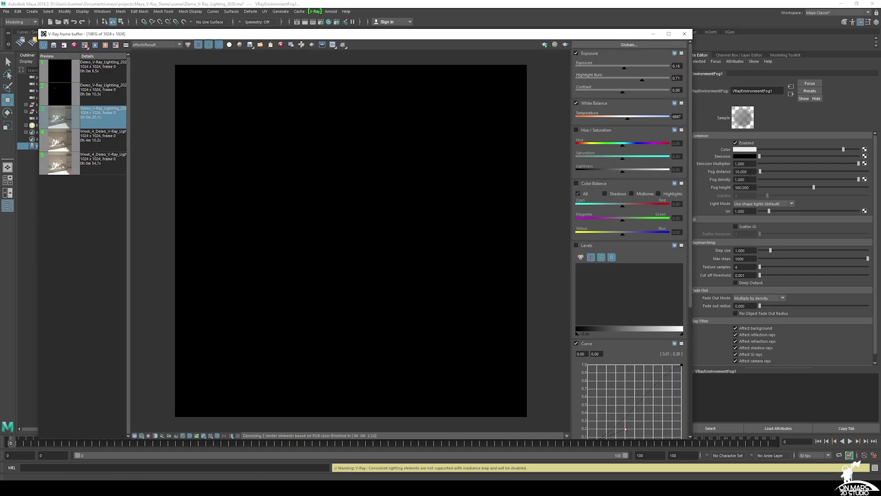
pyautogui.click(745, 172)
pyautogui.write('1500')
pyautogui.press('Return')
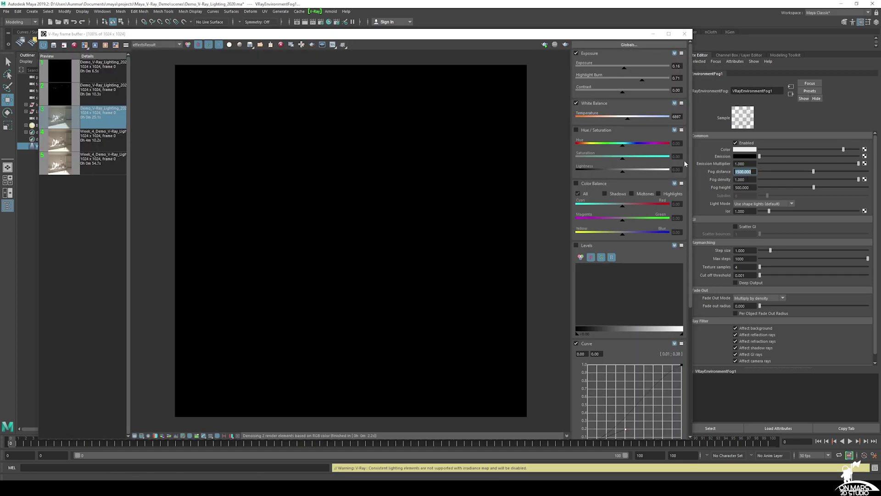
pyautogui.click(566, 45)
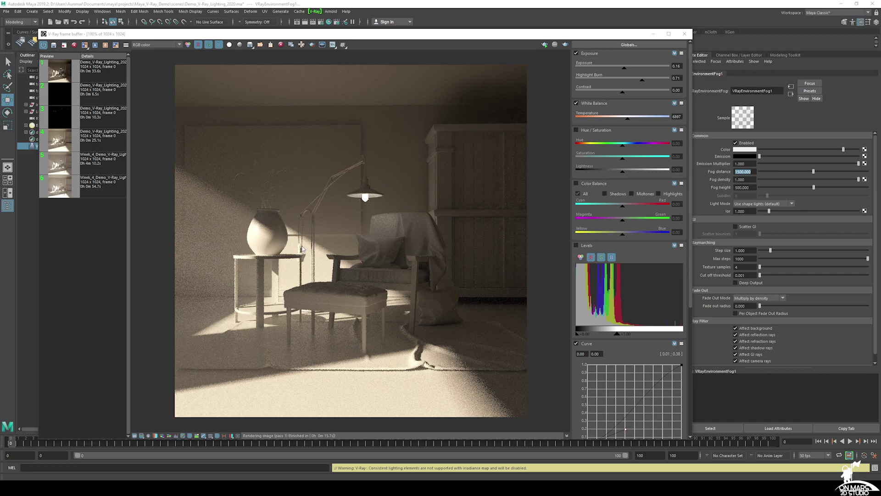
# - Remove the two black test renders from the render history
pyautogui.click(101, 99)
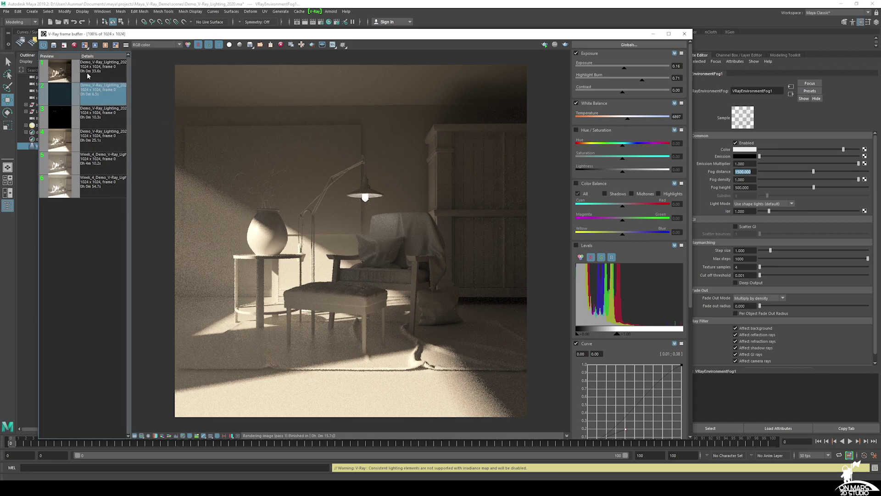
pyautogui.press('Delete')
pyautogui.click(93, 88)
pyautogui.press('Delete')
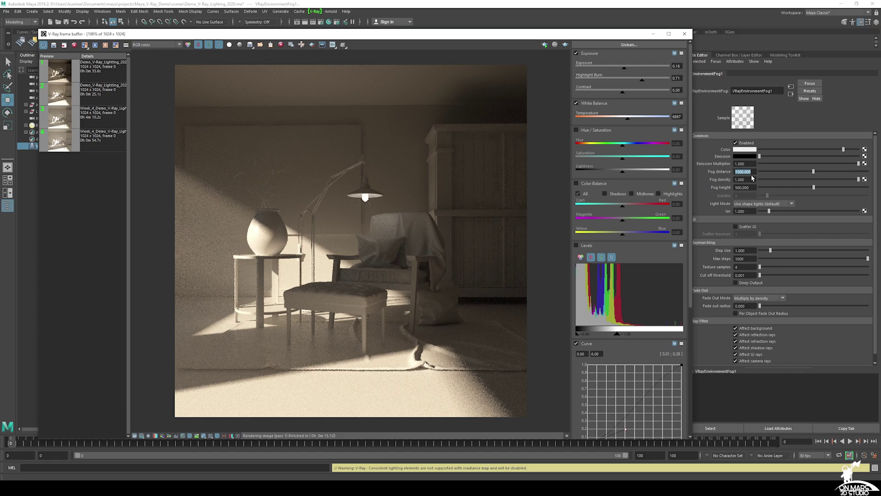
# - Enter 0.75 as the VRayEnvironmentFog1 Fog density
pyautogui.click(744, 180)
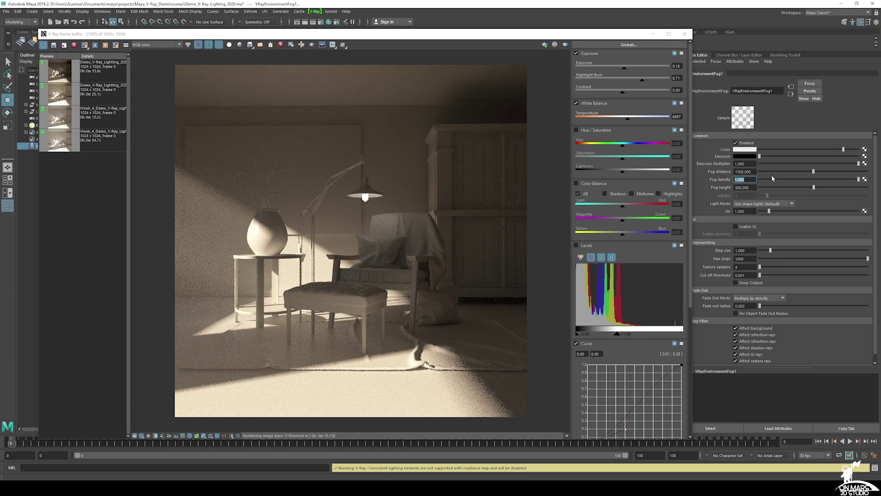
pyautogui.write('.2')
pyautogui.press('Return')
pyautogui.write('.75')
pyautogui.press('Return')
pyautogui.click(744, 250)
# - Scroll the fog documentation to the step size examples and highlight the 'Step size is 4.0' caption
pyautogui.click(221, 461)
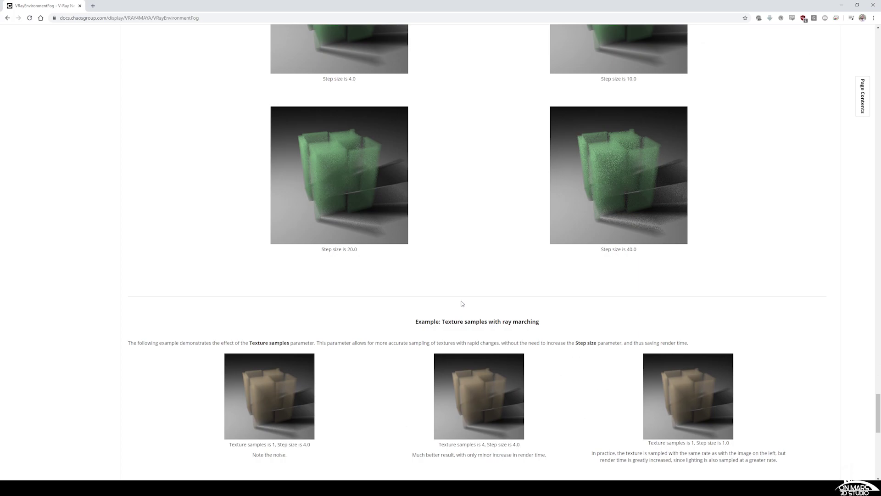
pyautogui.scroll(1, 464, 306)
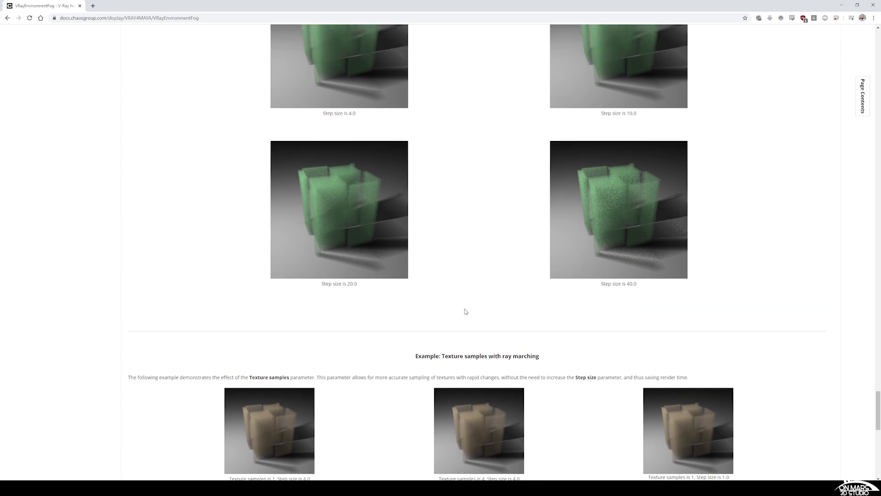
pyautogui.scroll(2, 465, 307)
pyautogui.scroll(5, 342, 227)
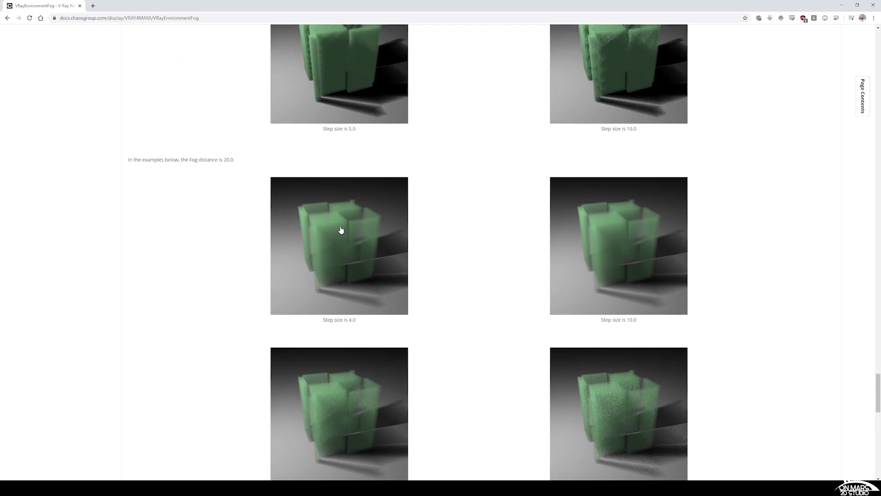
pyautogui.scroll(7, 345, 231)
pyautogui.scroll(-5, 242, 272)
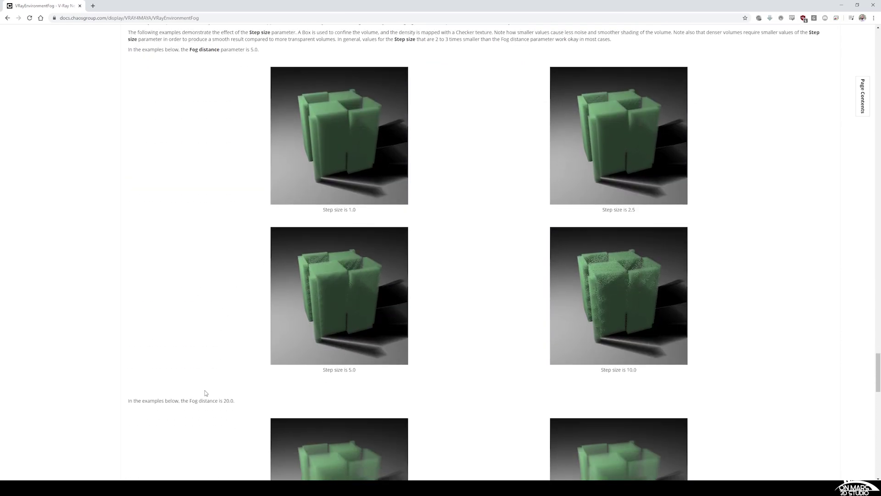
pyautogui.moveTo(191, 400); pyautogui.dragTo(240, 402)
pyautogui.scroll(2, 297, 166)
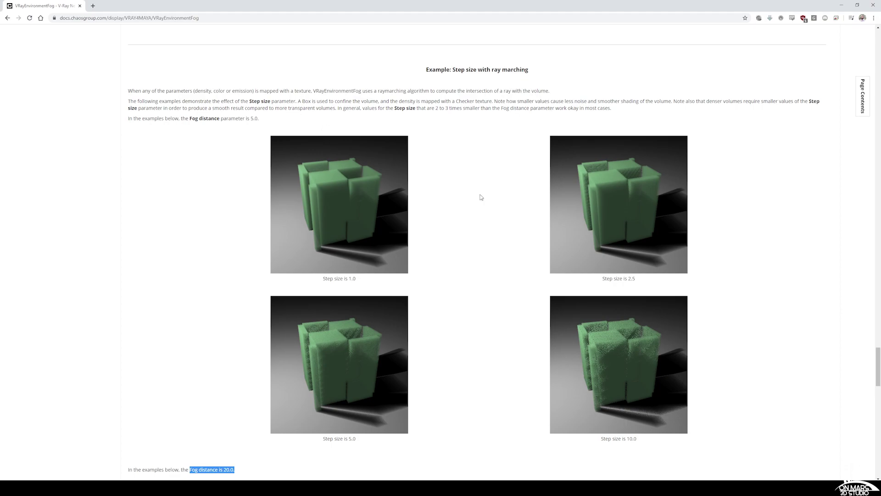
pyautogui.scroll(-5, 478, 241)
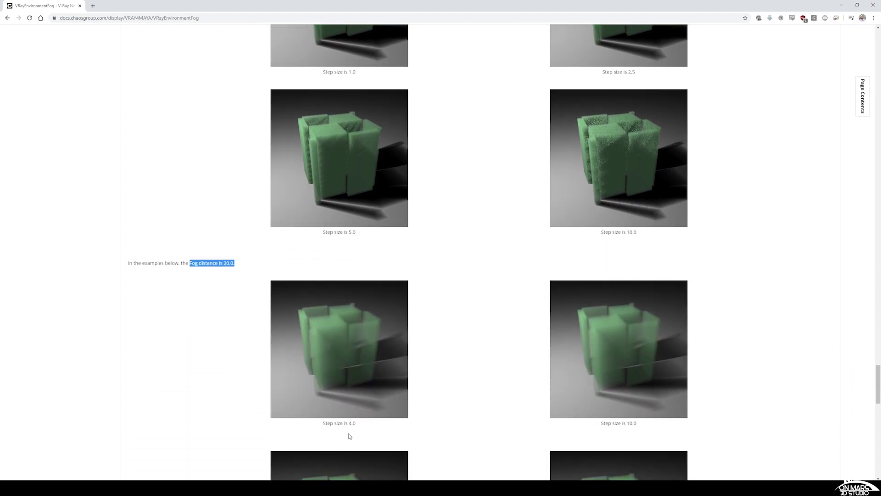
pyautogui.moveTo(324, 423); pyautogui.dragTo(357, 424)
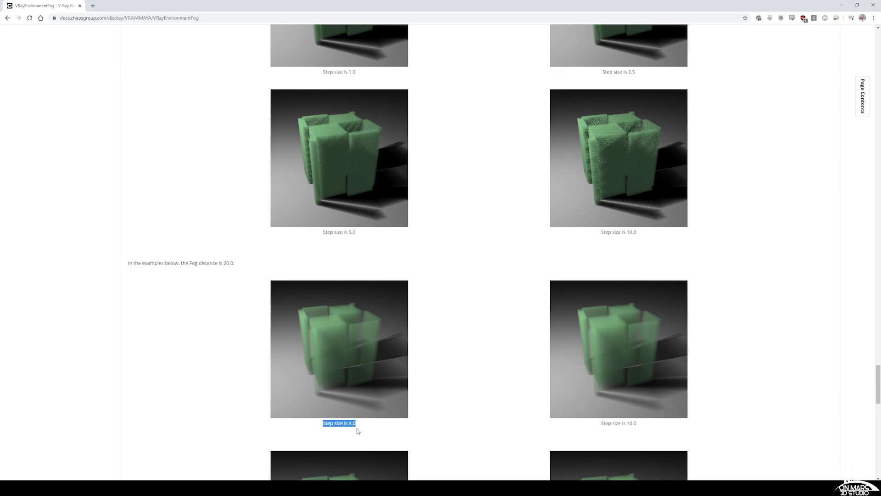
# - Highlight the 'Step size is 40.0' caption and enlarge its example image
pyautogui.scroll(-2, 474, 349)
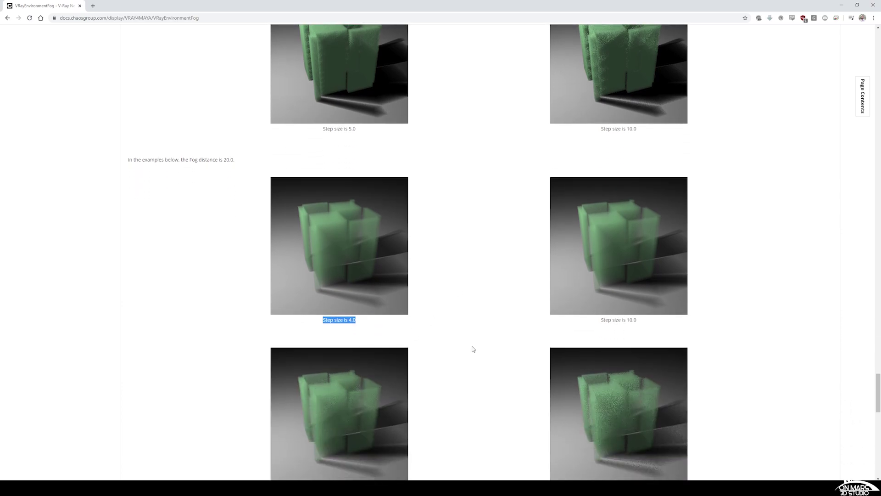
pyautogui.scroll(-1, 474, 350)
pyautogui.scroll(-1, 473, 349)
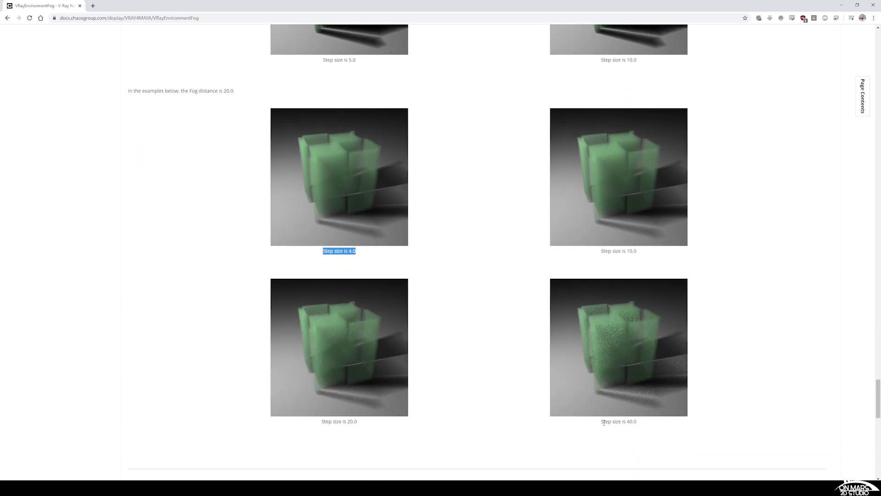
pyautogui.moveTo(602, 421); pyautogui.dragTo(638, 422)
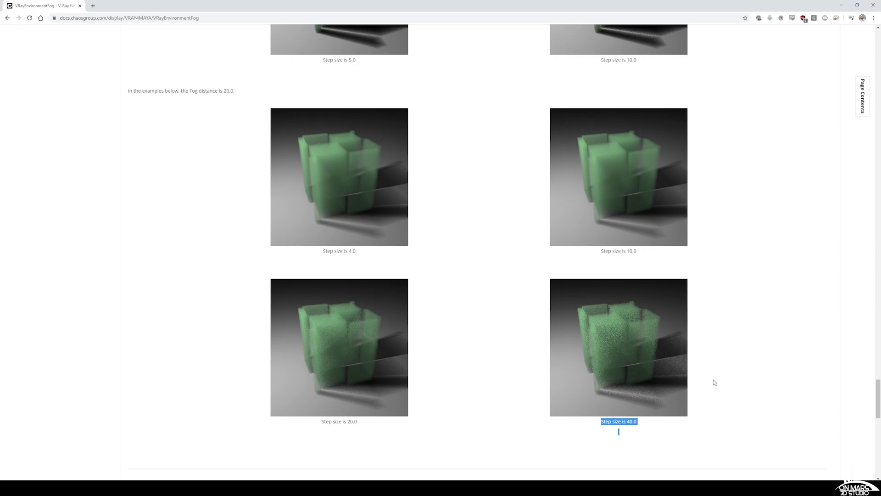
pyautogui.click(733, 384)
pyautogui.click(621, 318)
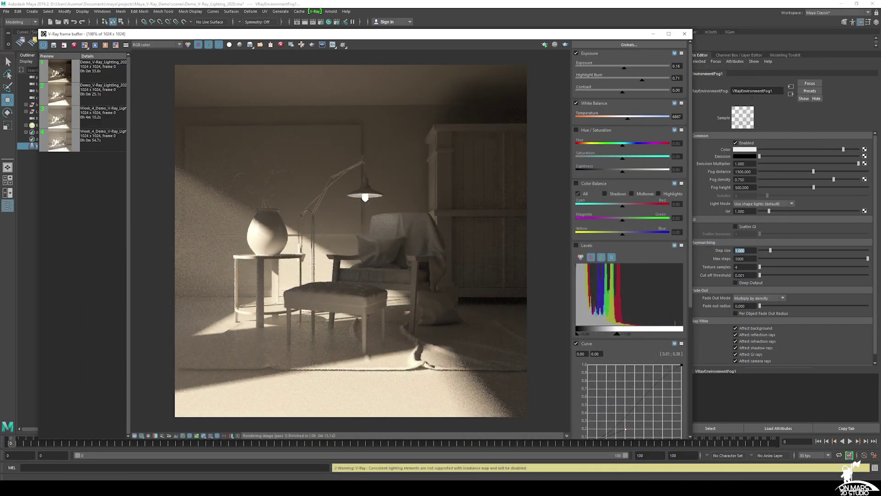
# - Set the fog Step size to 4.0 and enable Scatter GI
pyautogui.doubleClick(742, 250)
pyautogui.write('4')
pyautogui.press('Return')
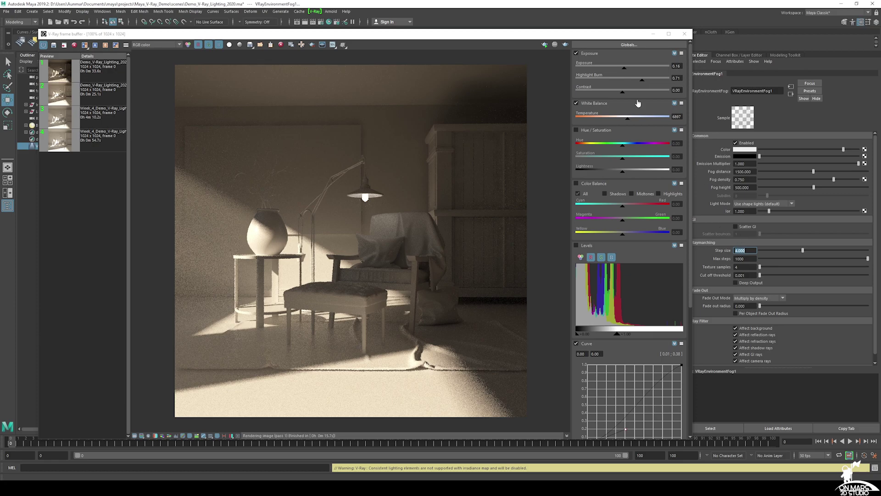
pyautogui.moveTo(600, 37); pyautogui.dragTo(587, 35)
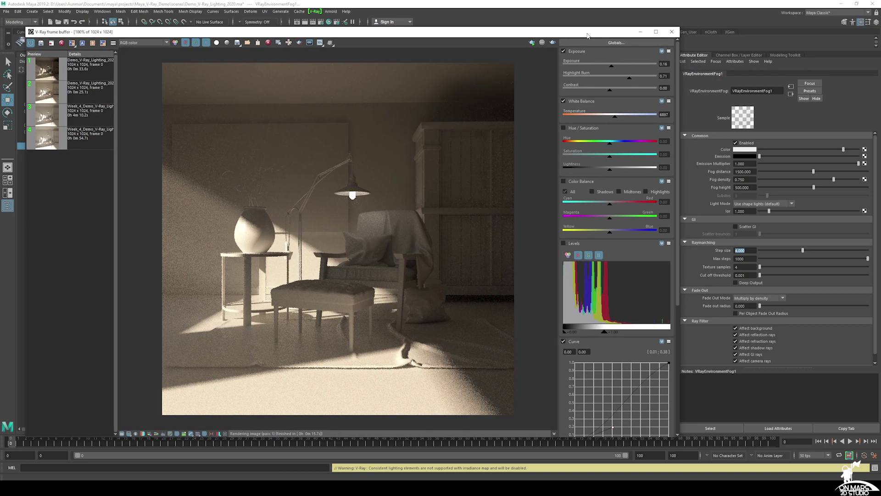
pyautogui.click(735, 226)
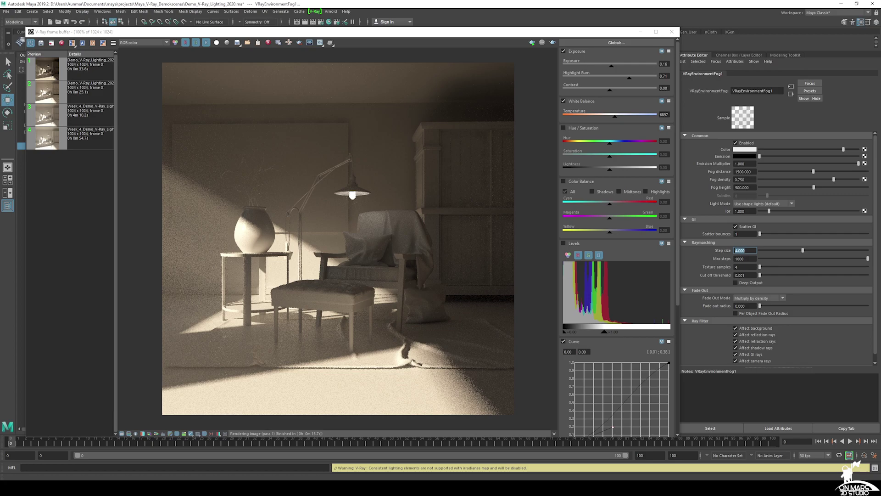
# - Render with the new fog settings and compare it against the previous history render
pyautogui.click(553, 42)
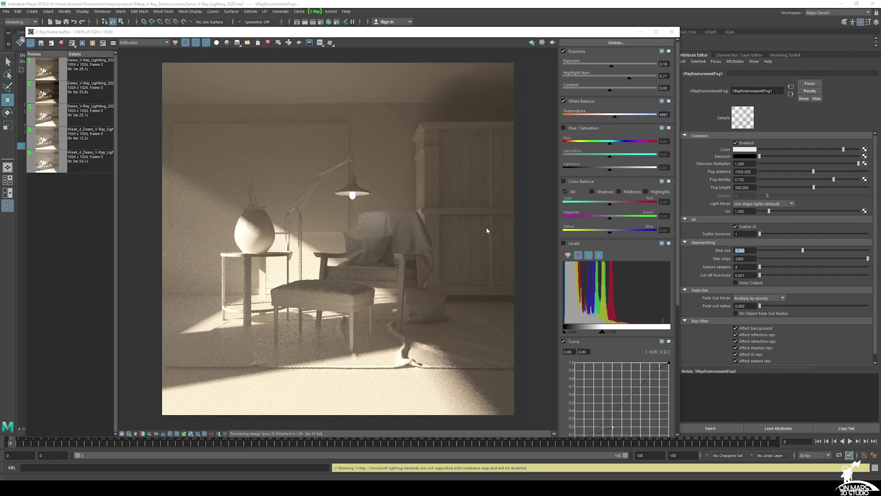
pyautogui.doubleClick(85, 88)
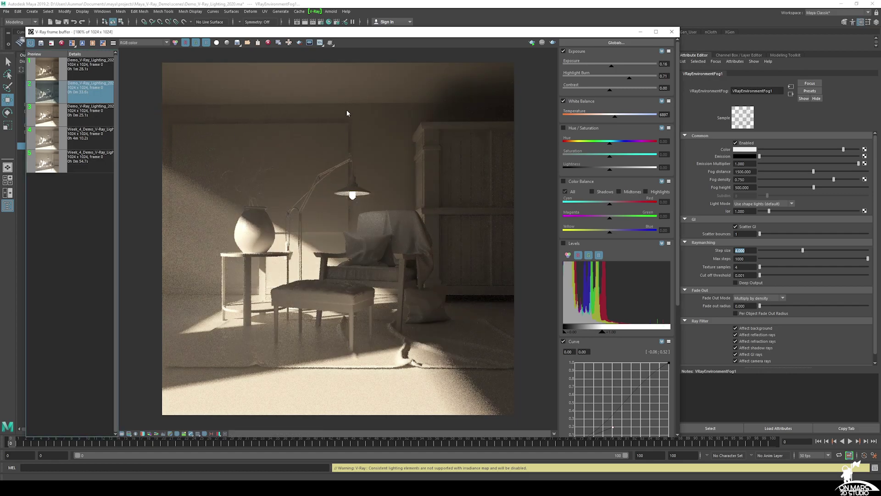
pyautogui.doubleClick(88, 71)
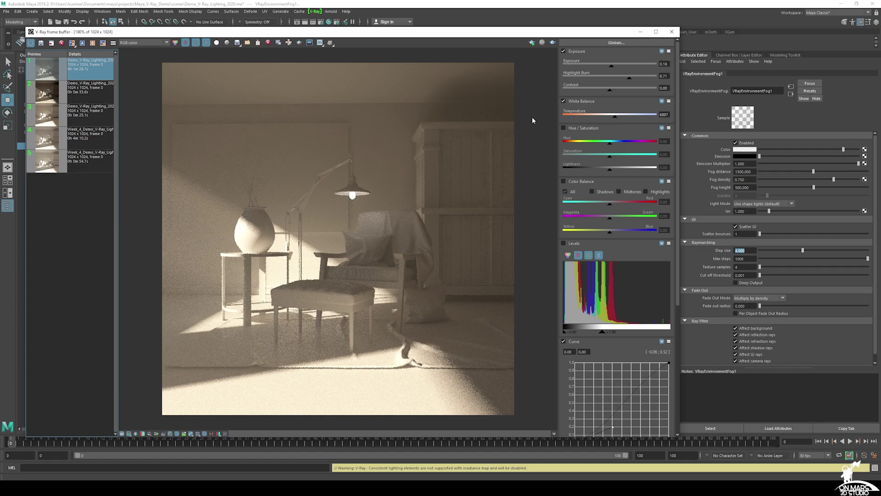
# - Switch the V-Ray image sampler type to Bucket and check its Threshold
pyautogui.moveTo(460, 36); pyautogui.dragTo(460, 47)
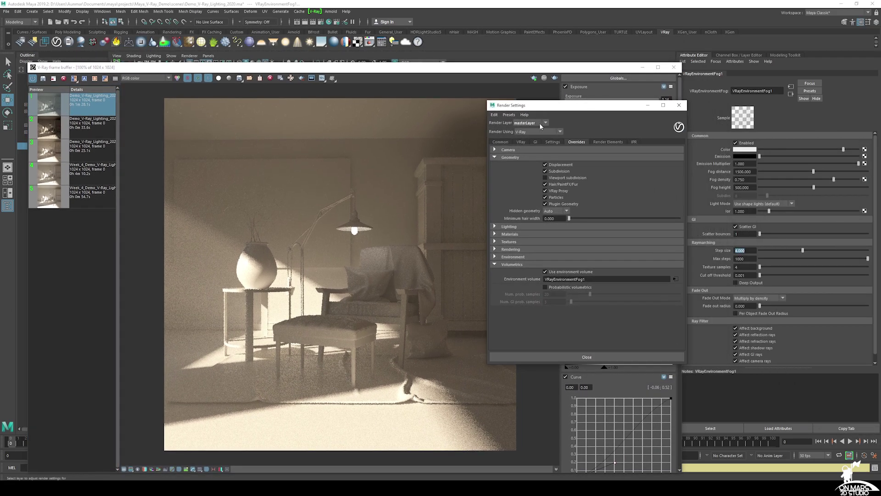
pyautogui.click(525, 141)
pyautogui.click(558, 173)
pyautogui.click(553, 181)
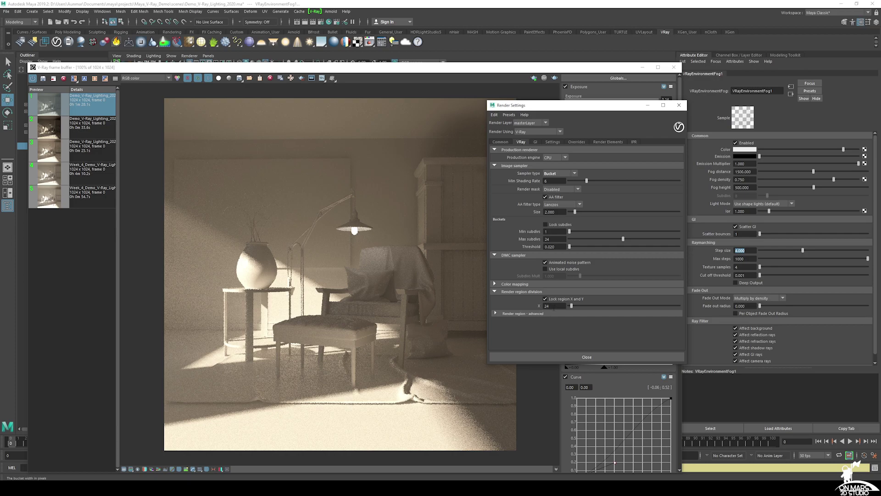
pyautogui.click(553, 246)
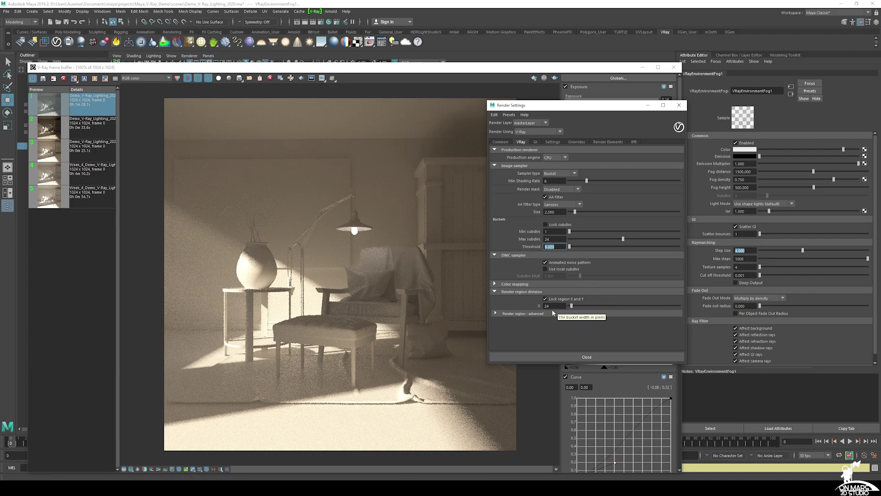
# - Confirm vrayRE_Denoiser is listed among the Render Elements
pyautogui.click(501, 142)
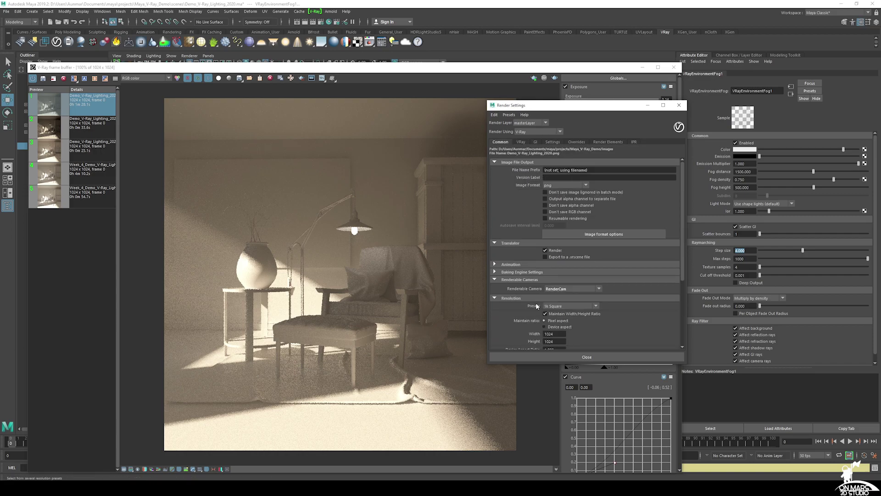
pyautogui.scroll(-2, 551, 294)
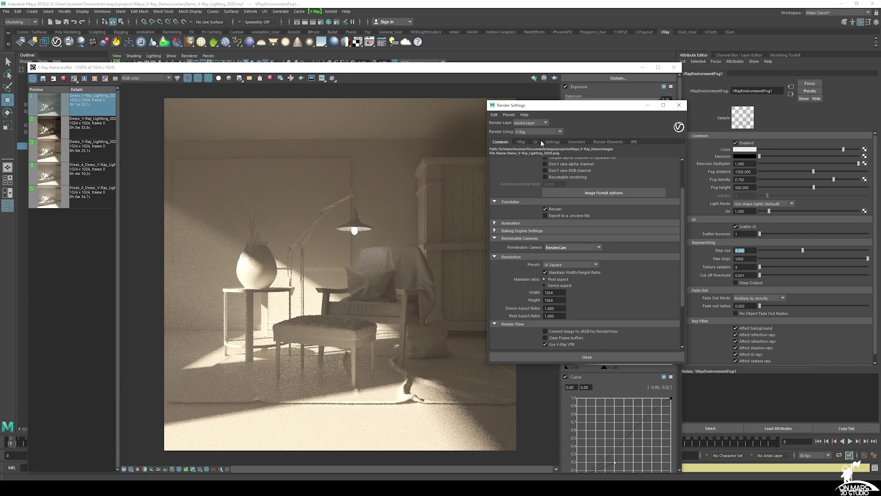
pyautogui.click(605, 142)
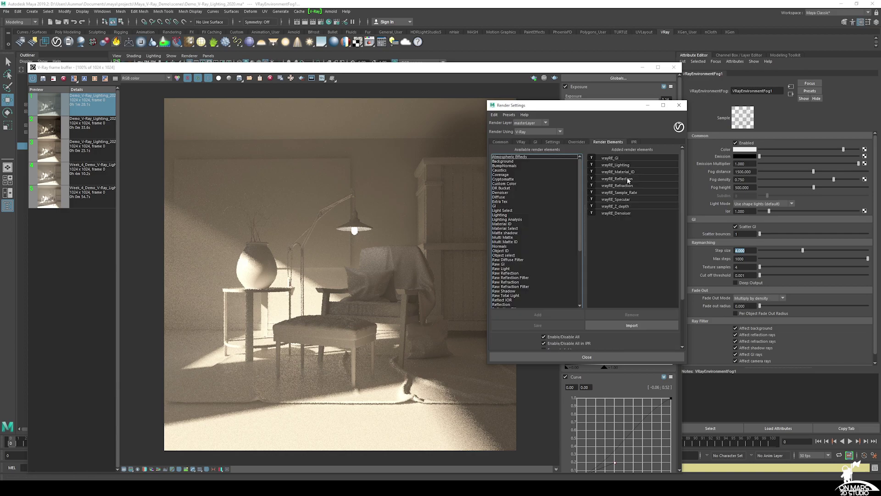
pyautogui.click(616, 213)
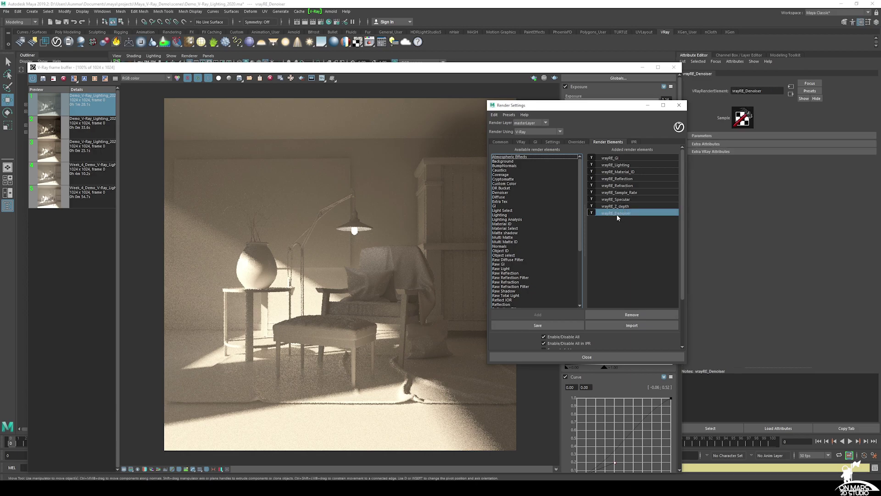
# - Move Render Settings aside and compare history renders 4 and 5, ending on render 4
pyautogui.click(499, 142)
pyautogui.moveTo(528, 105); pyautogui.dragTo(872, 193)
pyautogui.doubleClick(91, 178)
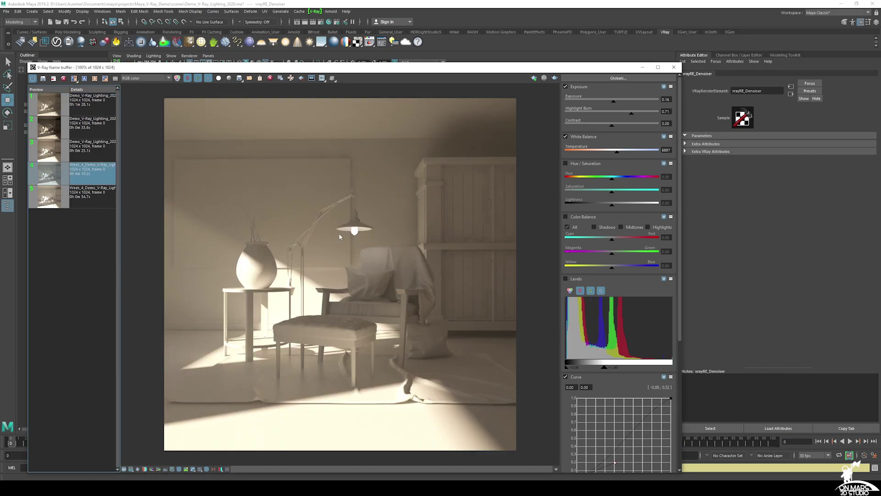
pyautogui.scroll(1, 207, 242)
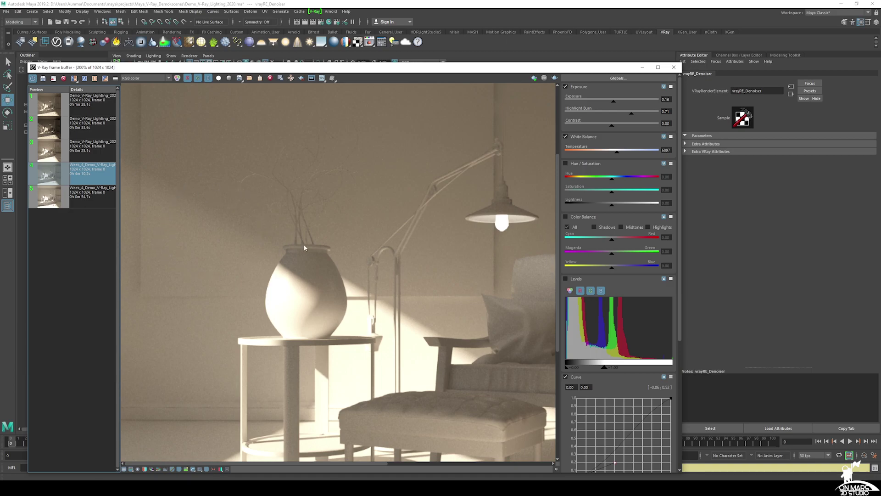
pyautogui.scroll(-1, 296, 278)
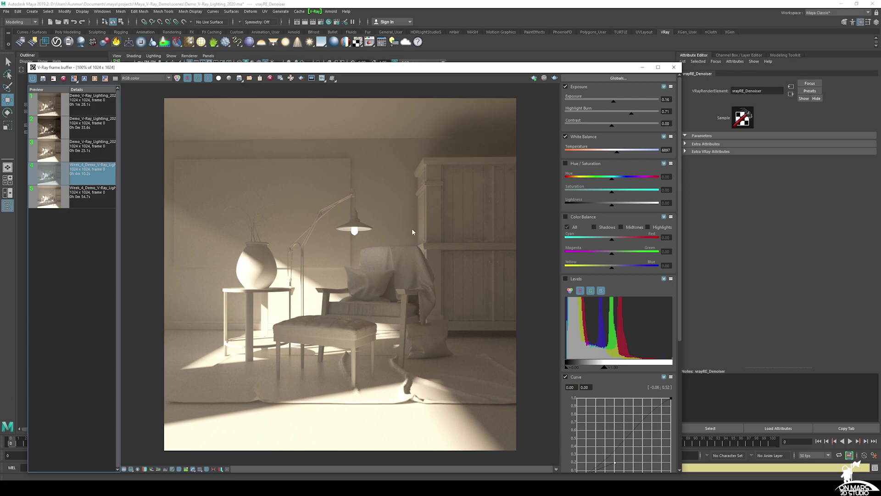
pyautogui.click(84, 192)
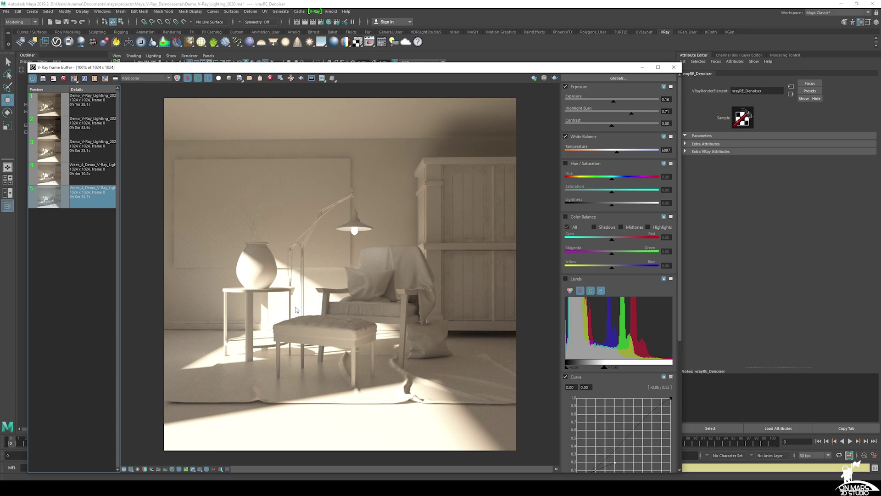
pyautogui.doubleClick(85, 178)
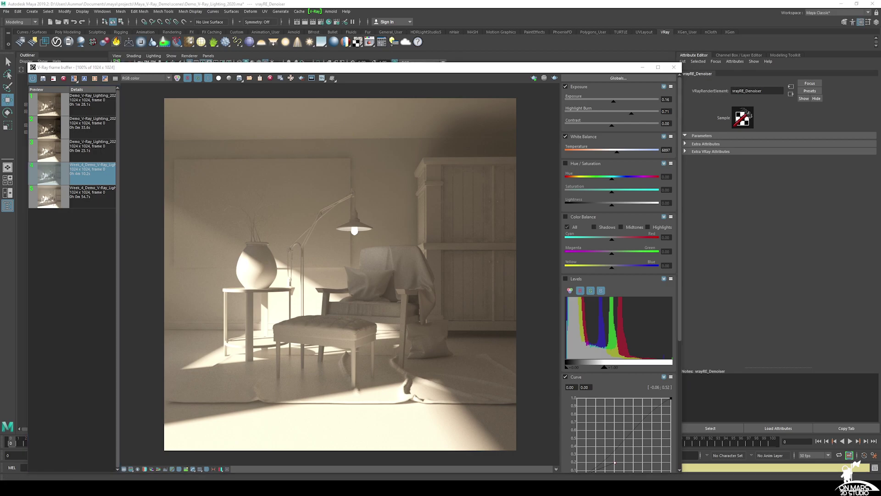
# - Show the Overrides tab of Render Settings to reveal the Volumetrics options
pyautogui.click(534, 78)
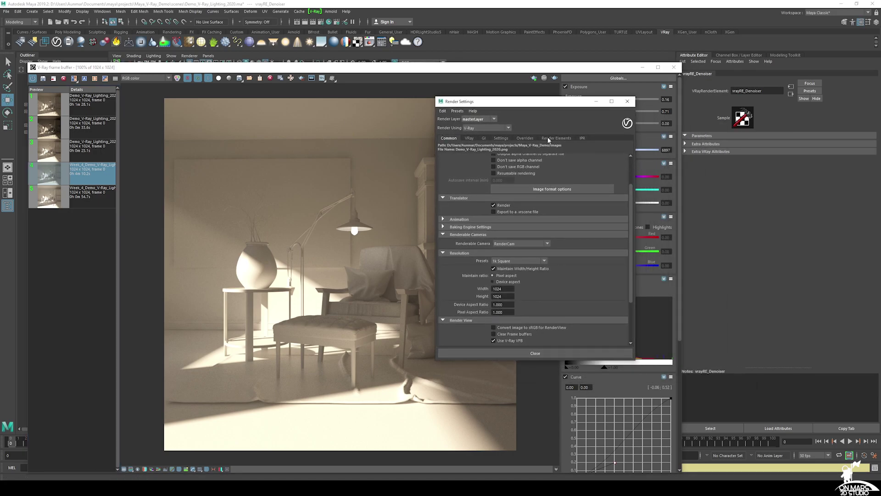
pyautogui.click(524, 137)
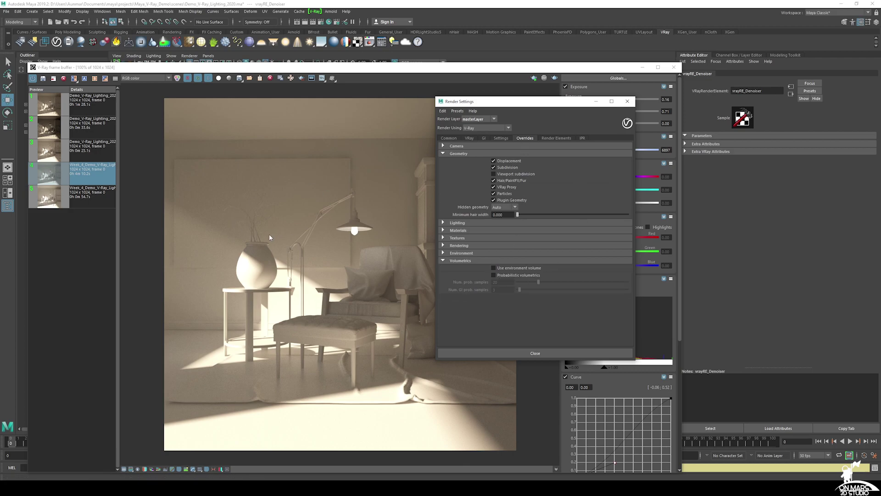
pyautogui.moveTo(505, 101); pyautogui.dragTo(540, 94)
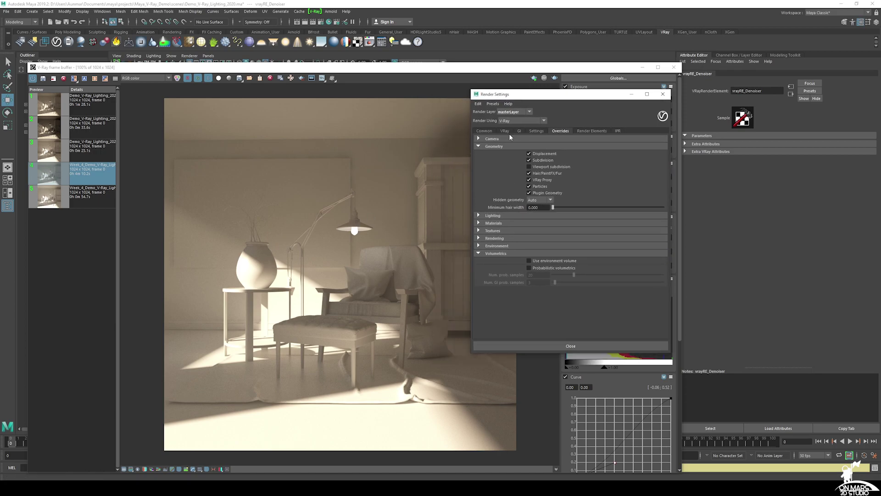